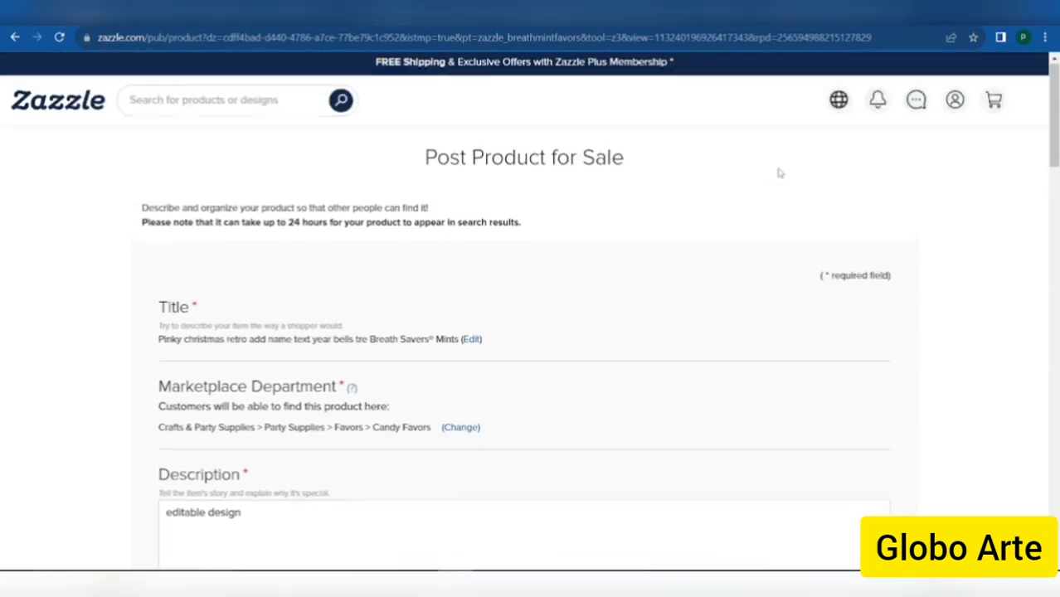
Replace the product title with "Happy holiday simple editable custom".
{"action": "scroll", "coordinate": [780, 173], "scroll_direction": "down", "scroll_amount": 2}
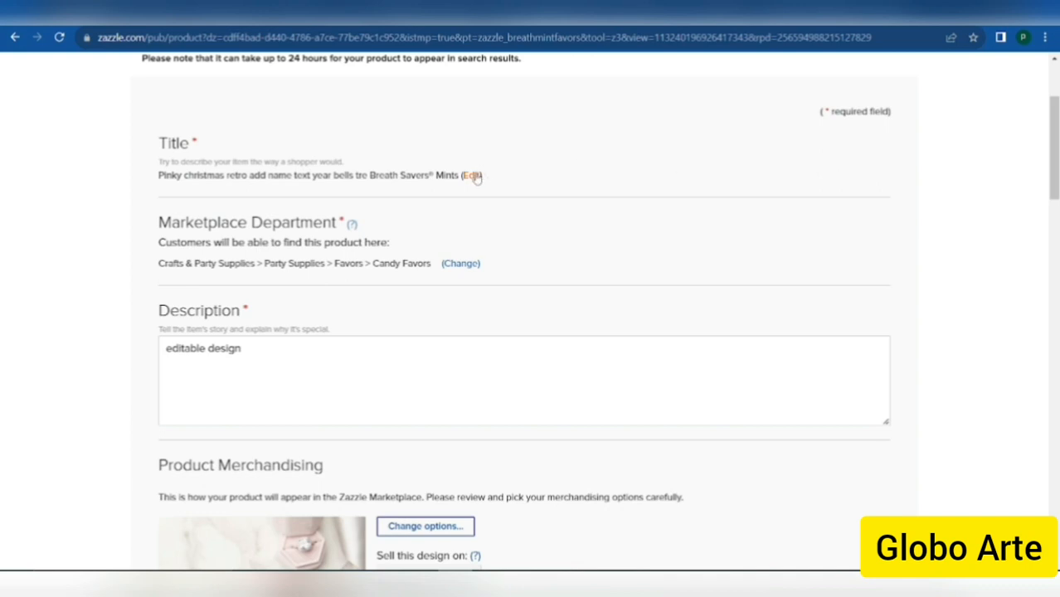
{"action": "scroll", "coordinate": [564, 186], "scroll_direction": "up", "scroll_amount": 2}
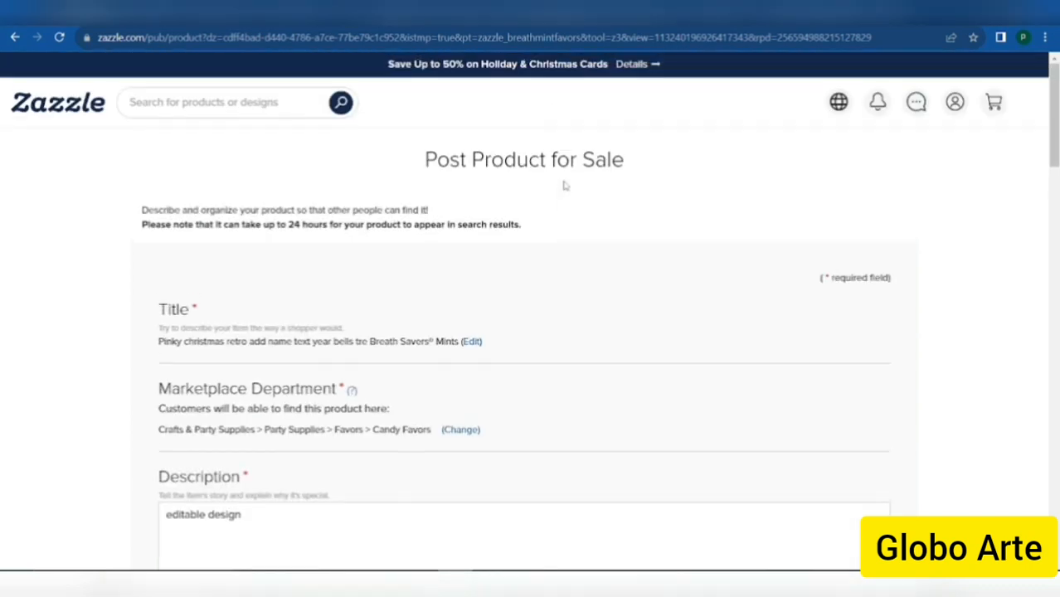
{"action": "scroll", "coordinate": [564, 186], "scroll_direction": "down", "scroll_amount": 2}
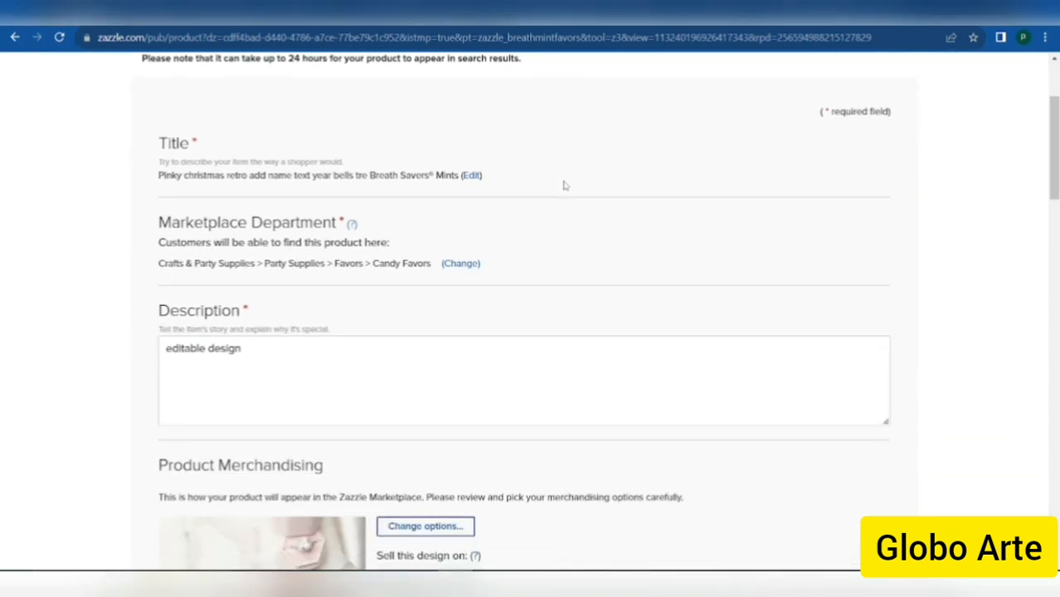
{"action": "left_click", "coordinate": [472, 176]}
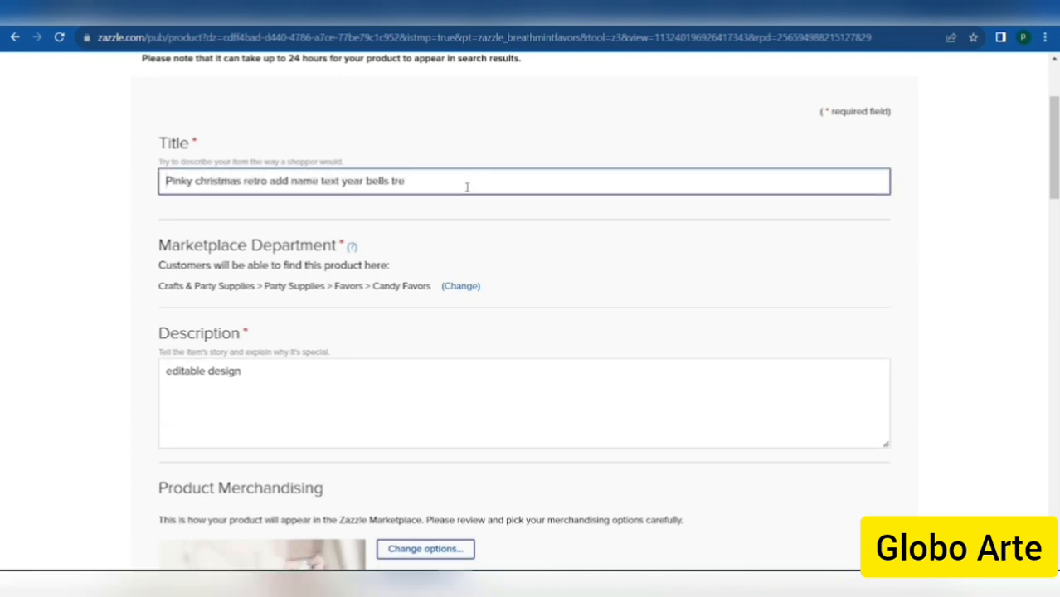
{"action": "key", "text": "BackSpace"}
{"action": "key", "text": "BackSpace"}
{"action": "key", "text": "BackSpace"}
{"action": "key", "text": "BackSpace"}
{"action": "key", "text": "BackSpace"}
{"action": "key", "text": "BackSpace"}
{"action": "key", "text": "BackSpace"}
{"action": "key", "text": "BackSpace"}
{"action": "key", "text": "BackSpace"}
{"action": "key", "text": "BackSpace"}
{"action": "key", "text": "BackSpace"}
{"action": "key", "text": "BackSpace"}
{"action": "key", "text": "BackSpace"}
{"action": "key", "text": "BackSpace"}
{"action": "key", "text": "BackSpace"}
{"action": "key", "text": "BackSpace"}
{"action": "key", "text": "BackSpace"}
{"action": "key", "text": "BackSpace"}
{"action": "key", "text": "BackSpace"}
{"action": "key", "text": "BackSpace"}
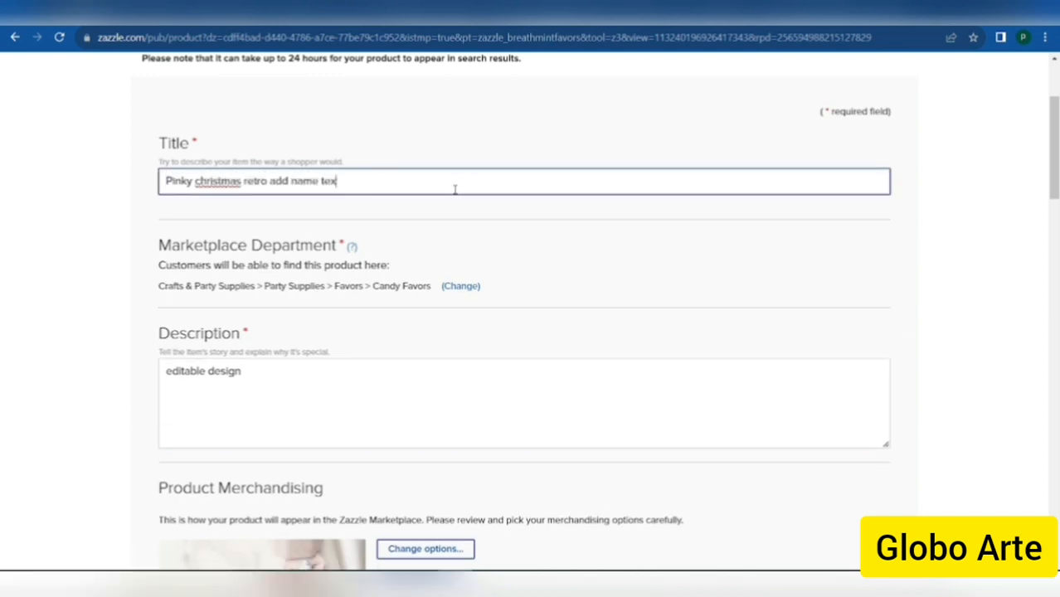
{"action": "key", "text": "BackSpace"}
{"action": "key", "text": "BackSpace"}
{"action": "key", "text": "BackSpace"}
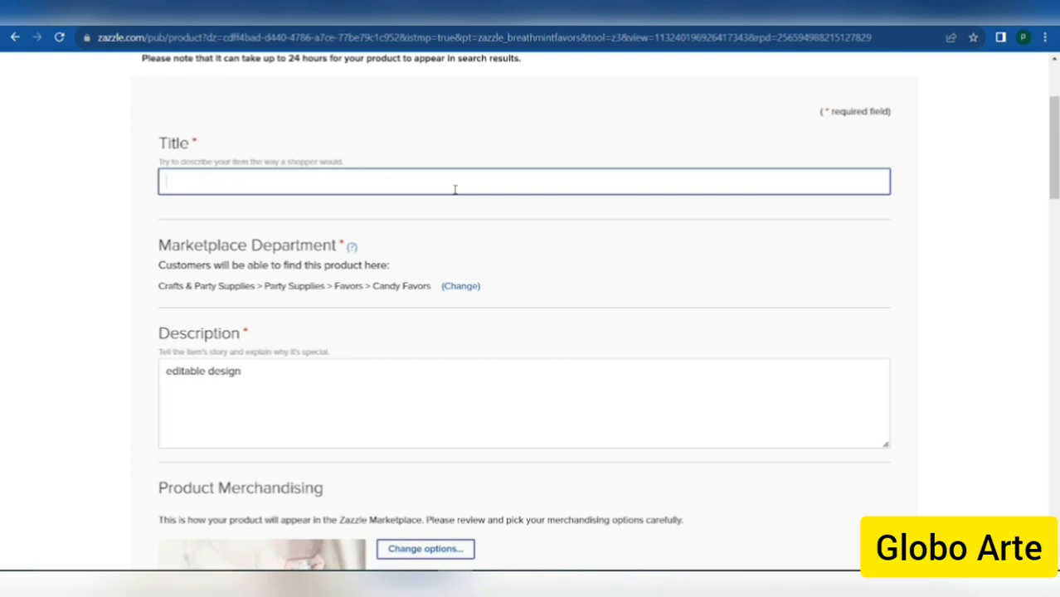
{"action": "type", "text": "Happy holiday da"}
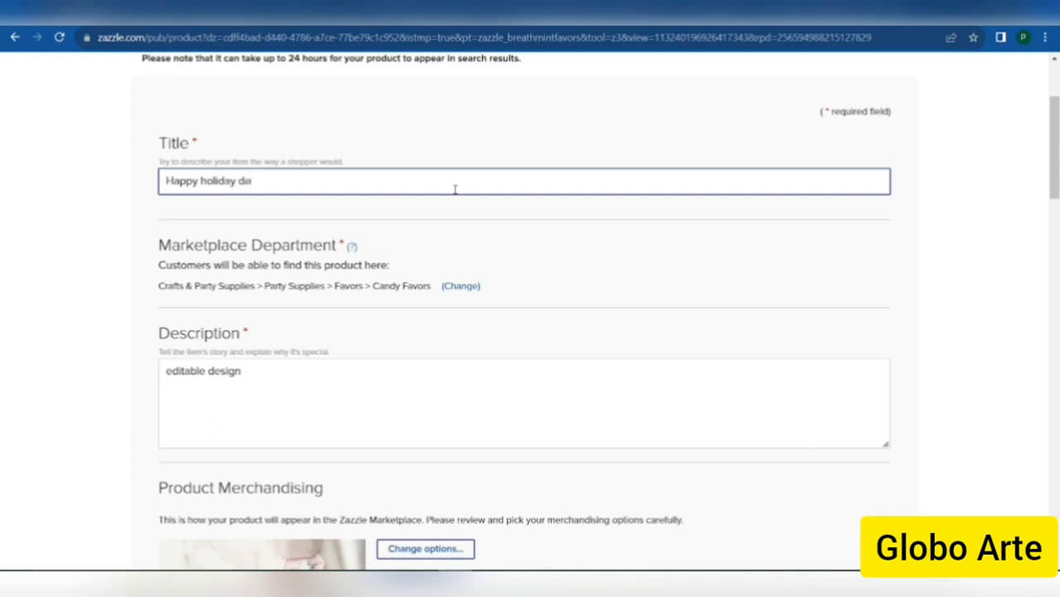
{"action": "type", "text": "g"}
{"action": "key", "text": "BackSpace"}
{"action": "key", "text": "BackSpace"}
{"action": "key", "text": "BackSpace"}
{"action": "type", "text": "simple editable custo"}
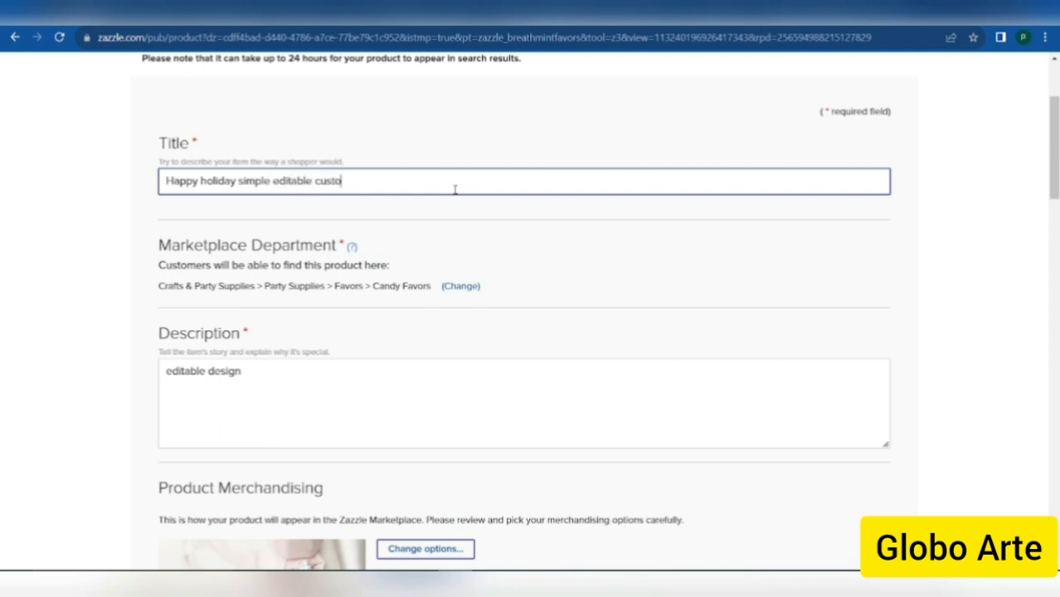
{"action": "type", "text": "m"}
{"action": "key", "text": "Return"}
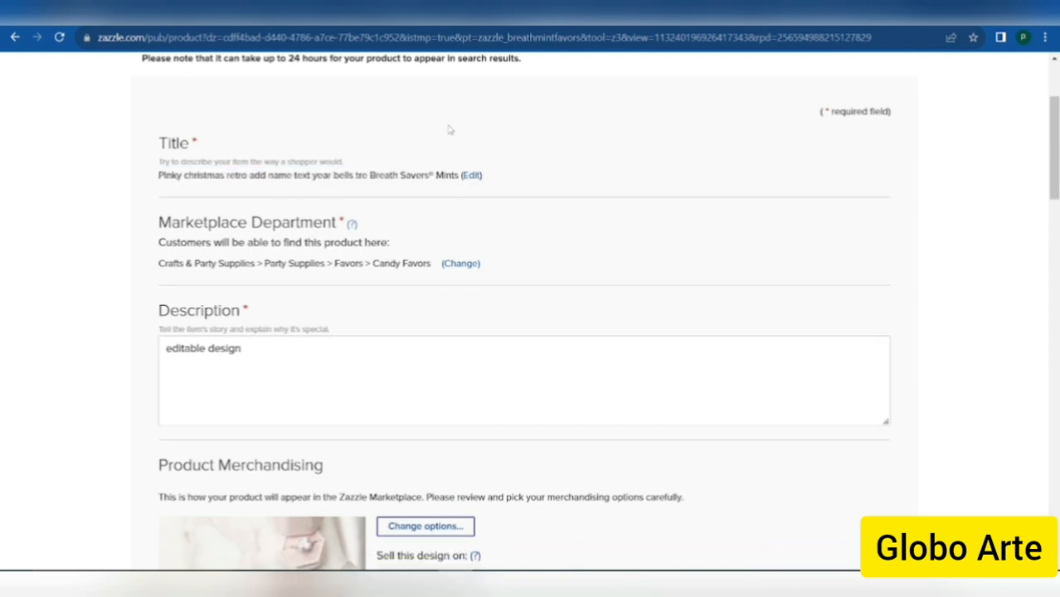
Set the product's Events & Occasions category to Holidays > Christmas.
{"action": "left_click_drag", "start_coordinate": [1052, 133], "coordinate": [1041, 266]}
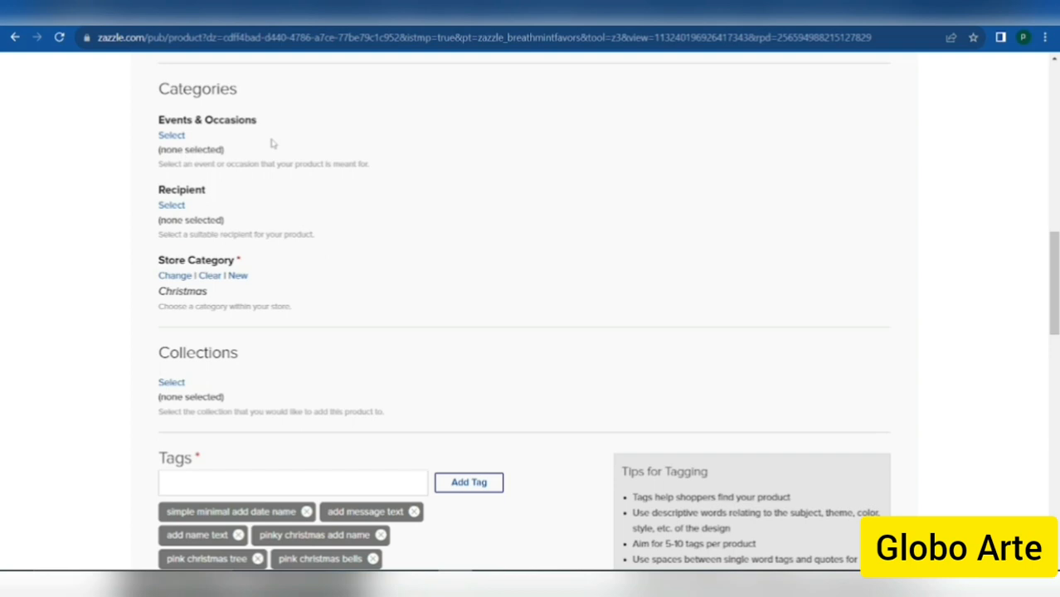
{"action": "left_click", "coordinate": [172, 137]}
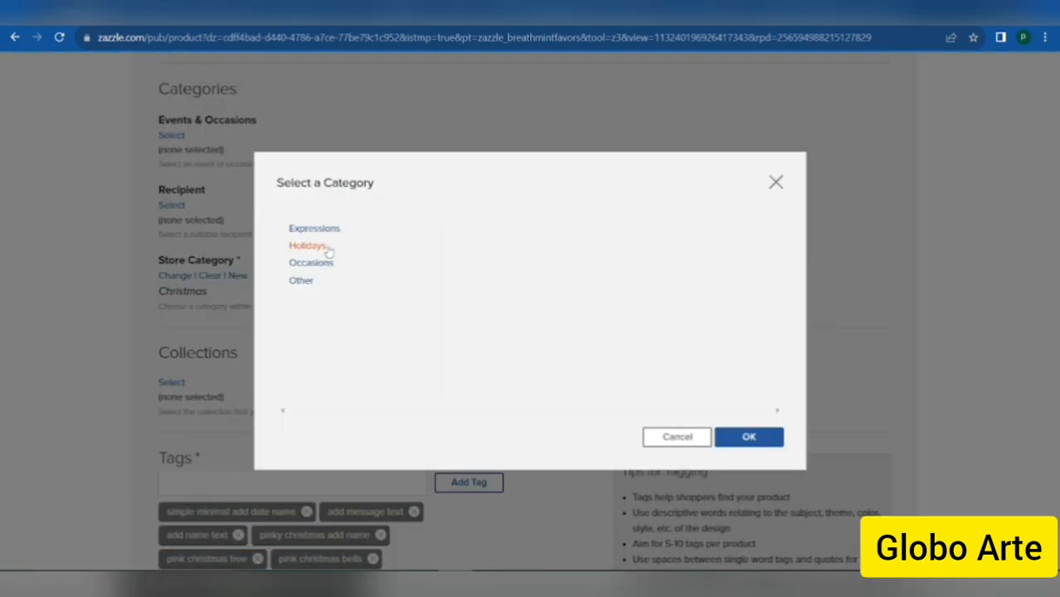
{"action": "left_click", "coordinate": [327, 247]}
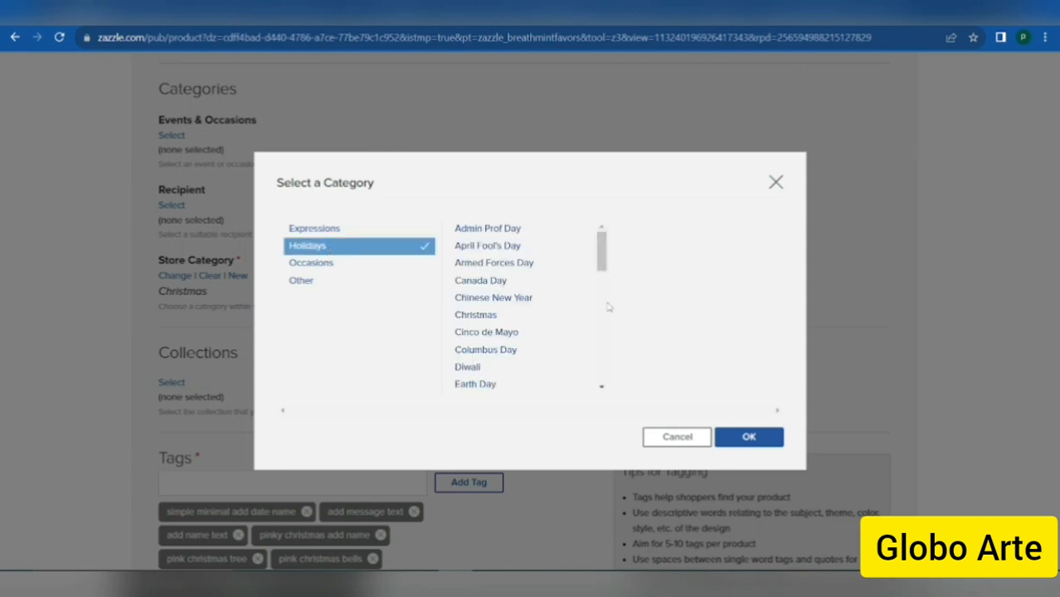
{"action": "left_click", "coordinate": [475, 322]}
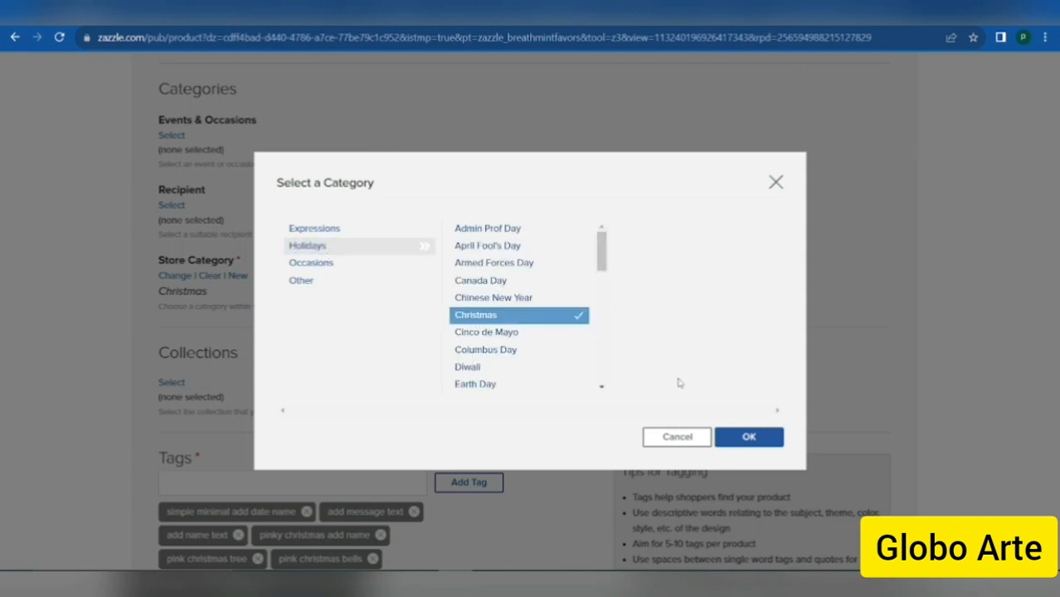
{"action": "left_click", "coordinate": [735, 442]}
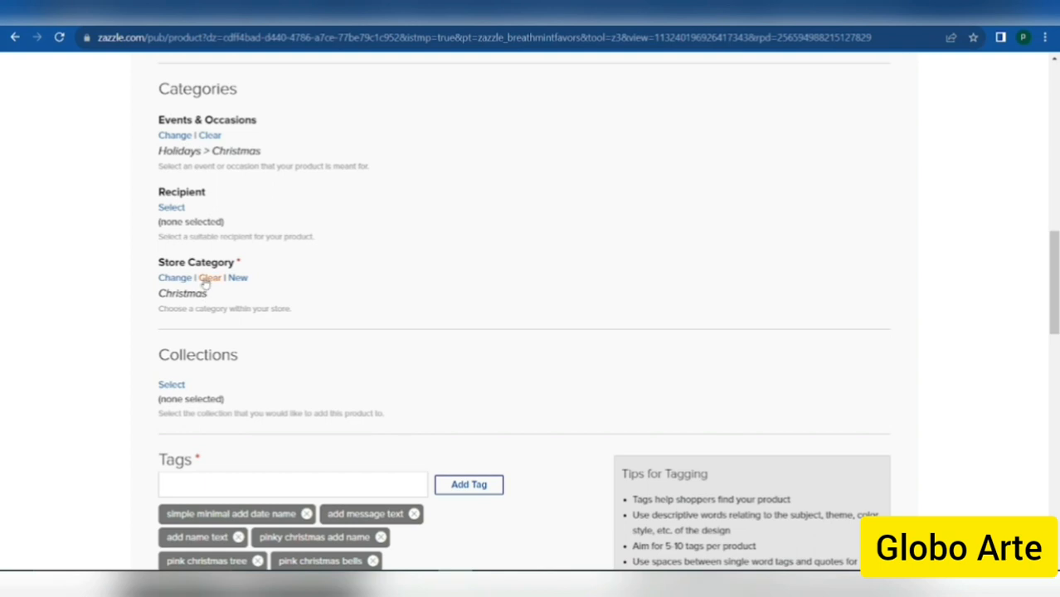
Replace the store category with a new one named Holidays, using the pink ornament image as its thumbnail.
{"action": "left_click", "coordinate": [205, 278]}
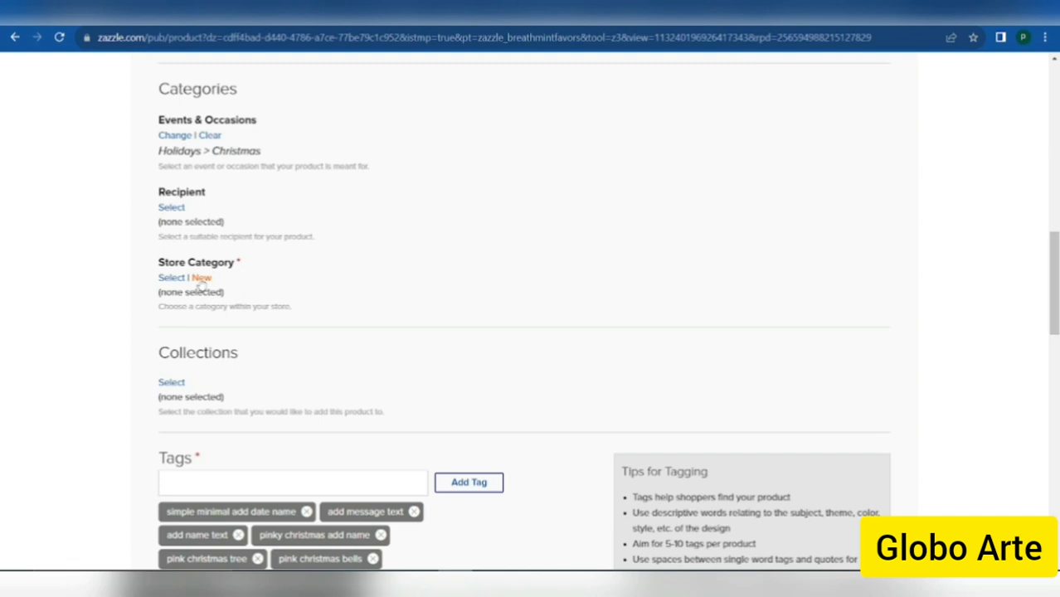
{"action": "left_click", "coordinate": [201, 279]}
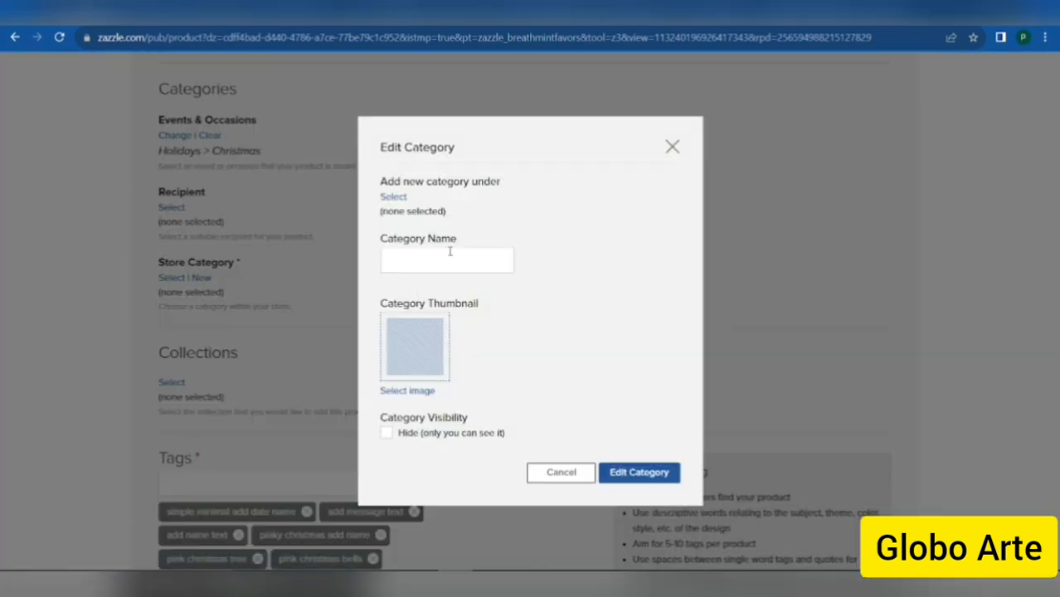
{"action": "left_click", "coordinate": [449, 251]}
{"action": "type", "text": "Holida"}
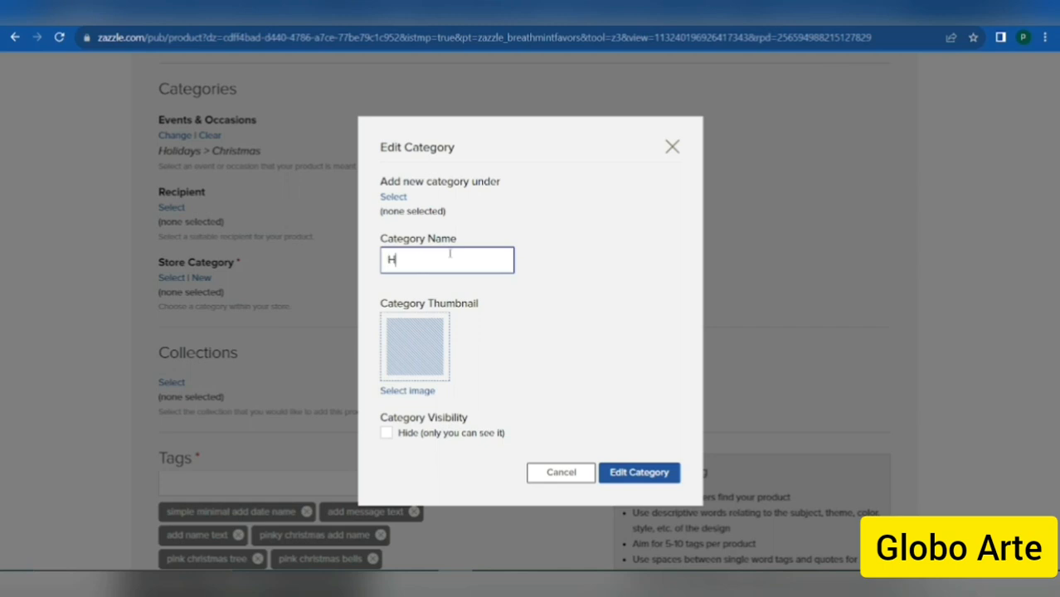
{"action": "type", "text": "ys"}
{"action": "left_click", "coordinate": [402, 392]}
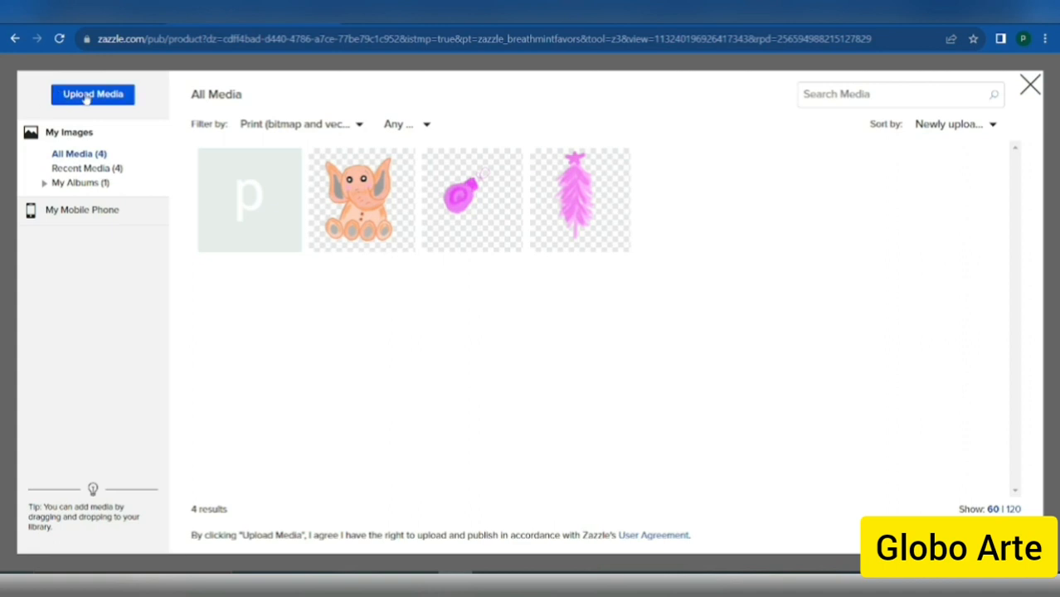
{"action": "left_click", "coordinate": [485, 186]}
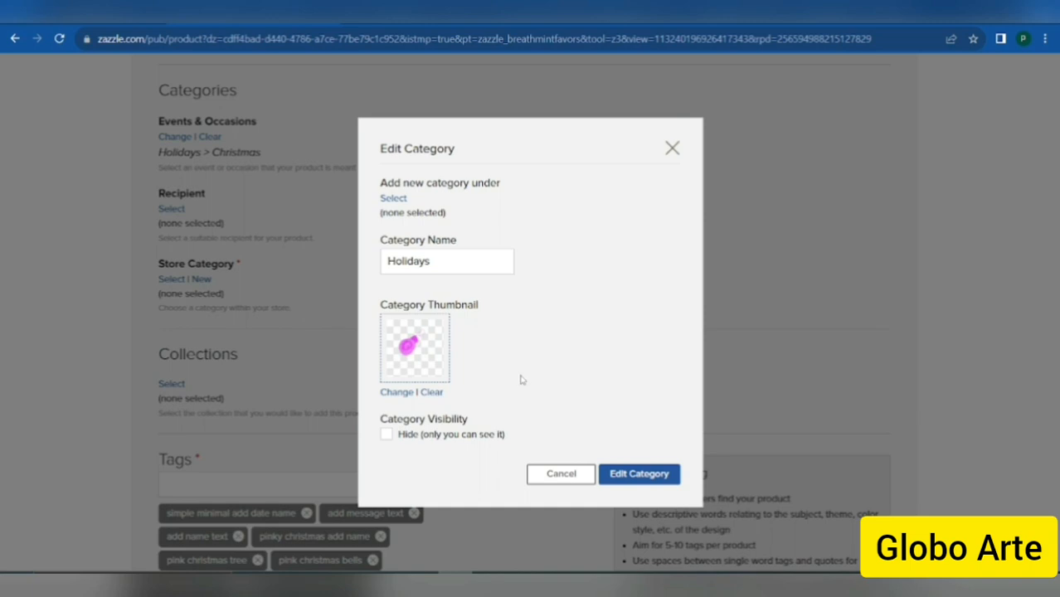
{"action": "left_click", "coordinate": [618, 475]}
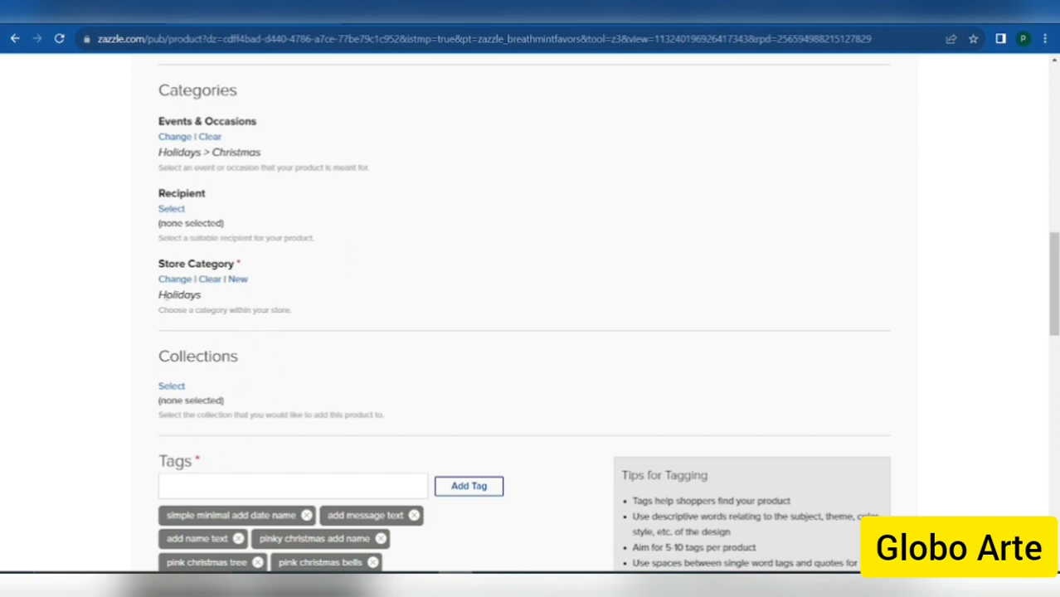
Remove the "pinky christmas add name" tag and add the quoted phrase "Happy holidays" as a tag.
{"action": "scroll", "coordinate": [268, 329], "scroll_direction": "down", "scroll_amount": 3}
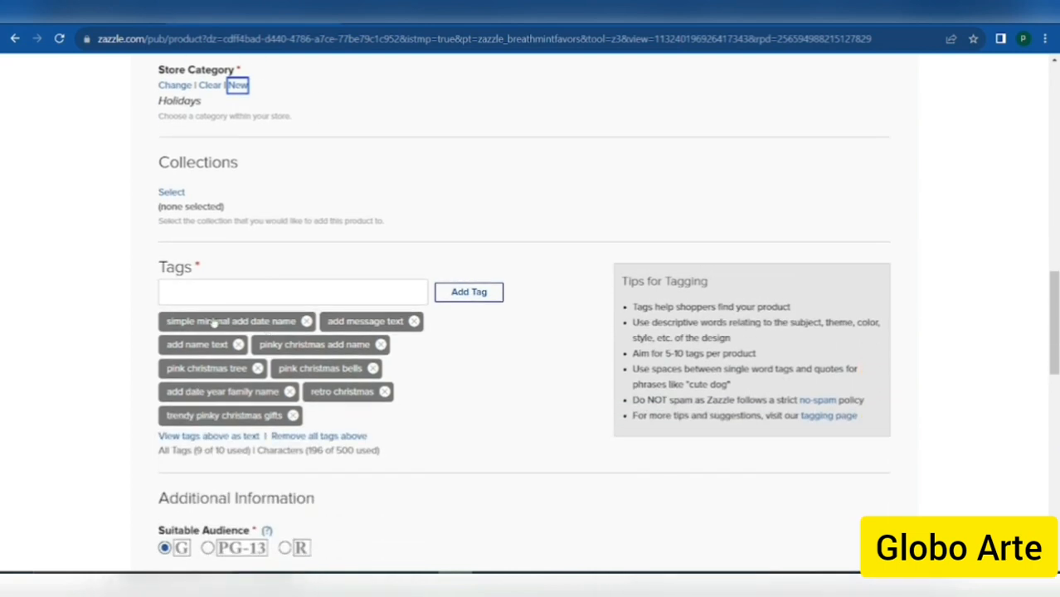
{"action": "left_click", "coordinate": [102, 224]}
{"action": "scroll", "coordinate": [404, 352], "scroll_direction": "down", "scroll_amount": 1}
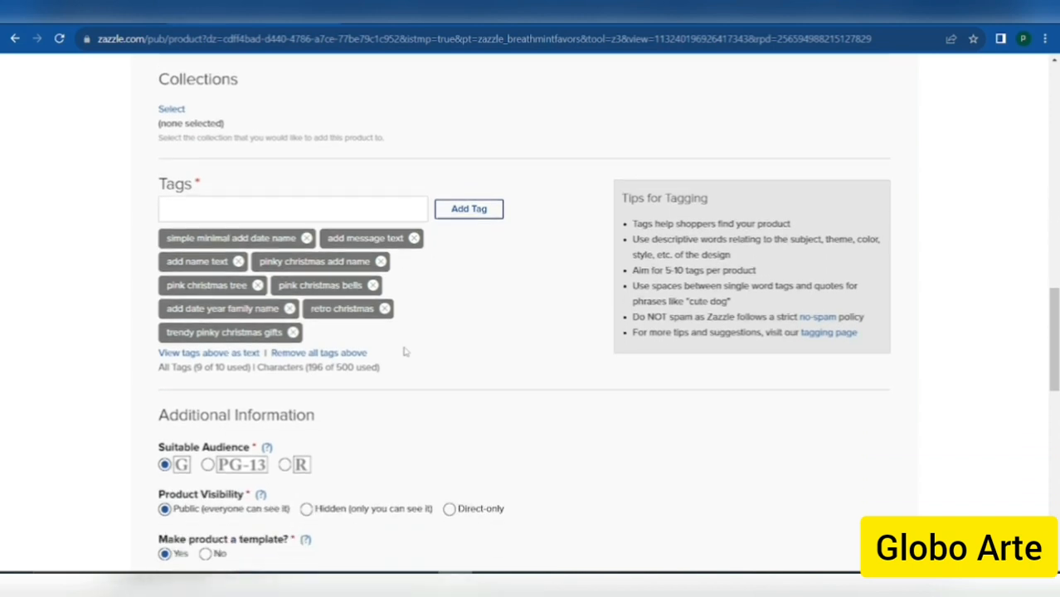
{"action": "scroll", "coordinate": [406, 352], "scroll_direction": "down", "scroll_amount": 1}
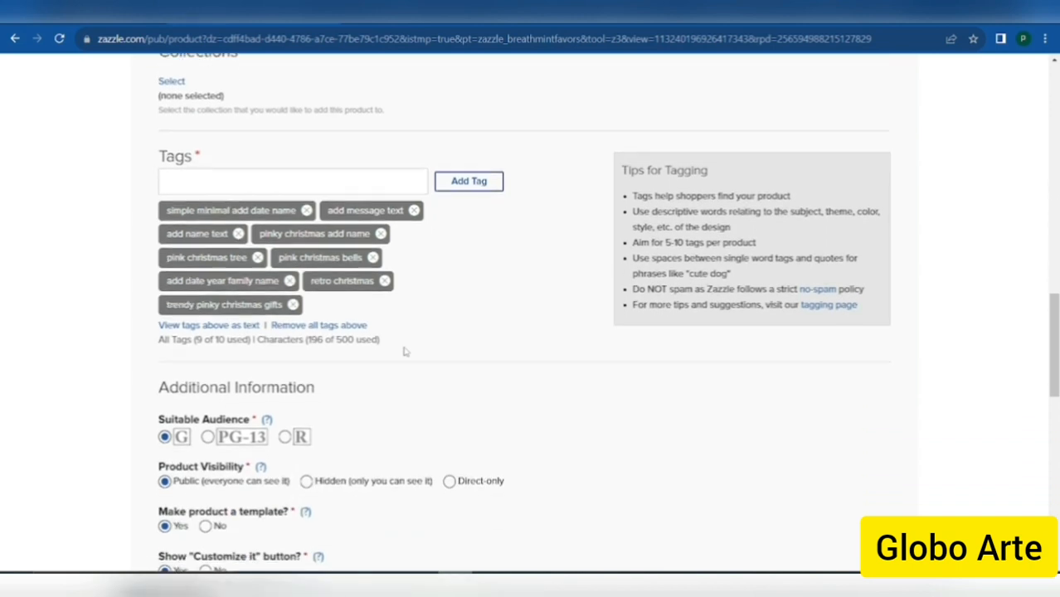
{"action": "left_click", "coordinate": [381, 234]}
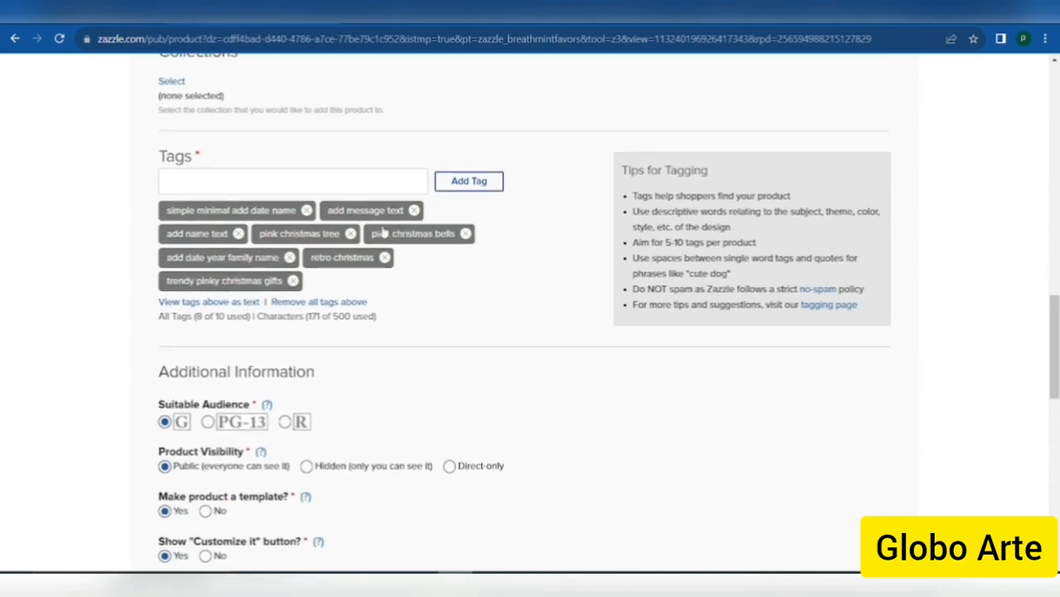
{"action": "left_click", "coordinate": [355, 185]}
{"action": "type", "text": "\"a"}
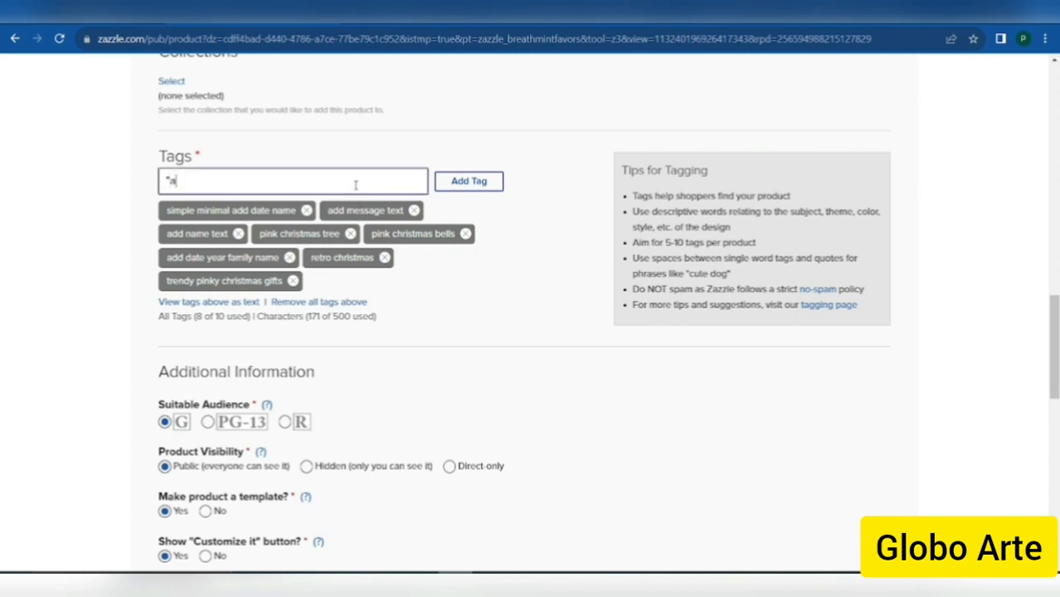
{"action": "key", "text": "BackSpace"}
{"action": "type", "text": "Happy holidays\""}
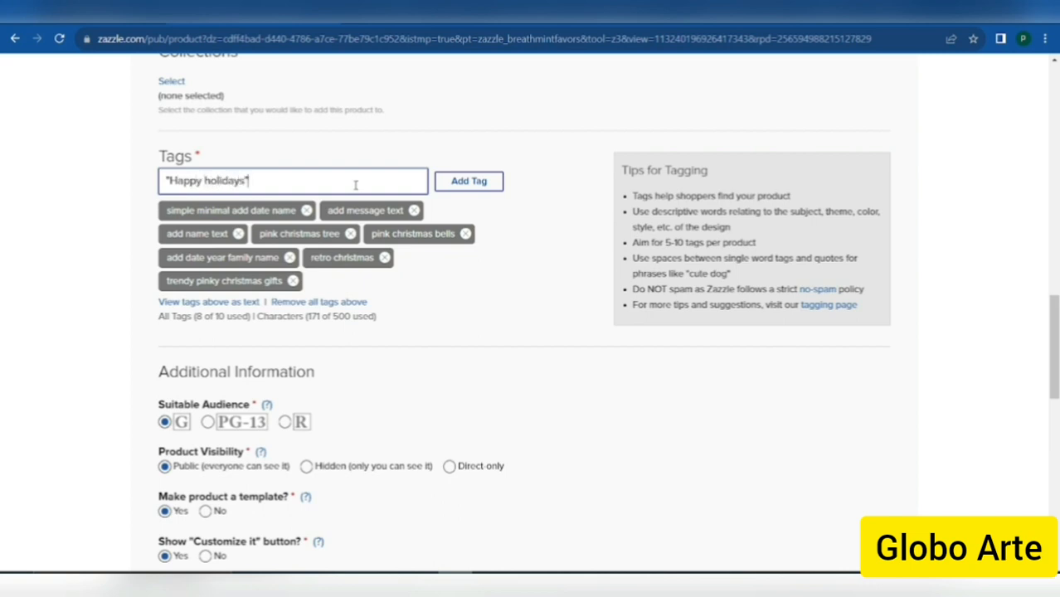
{"action": "key", "text": "Return"}
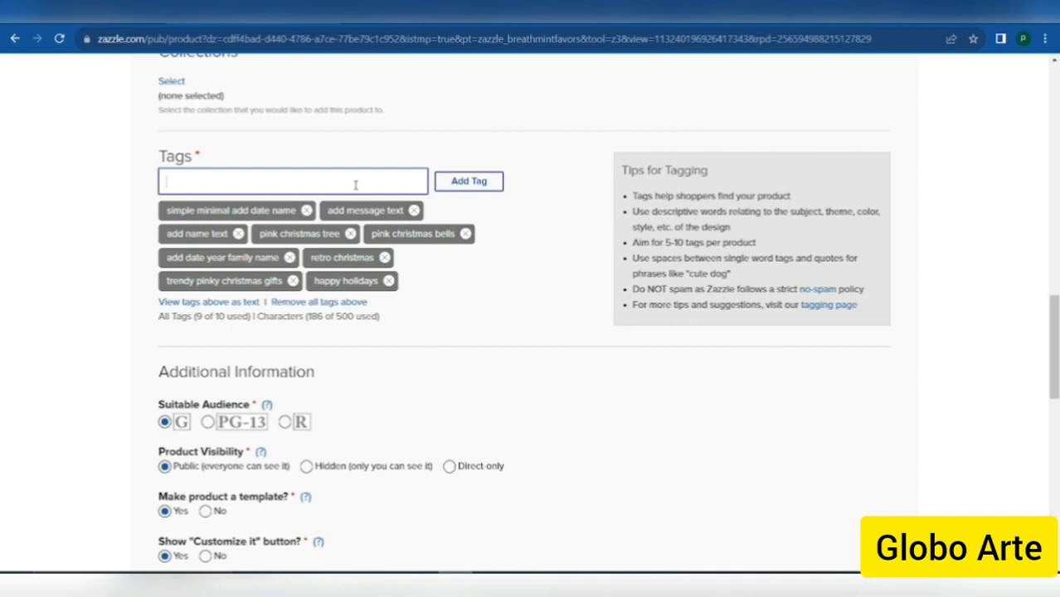
Accept the publishing rights and User Agreement statement, and post the product for sale.
{"action": "scroll", "coordinate": [355, 185], "scroll_direction": "down", "scroll_amount": 5}
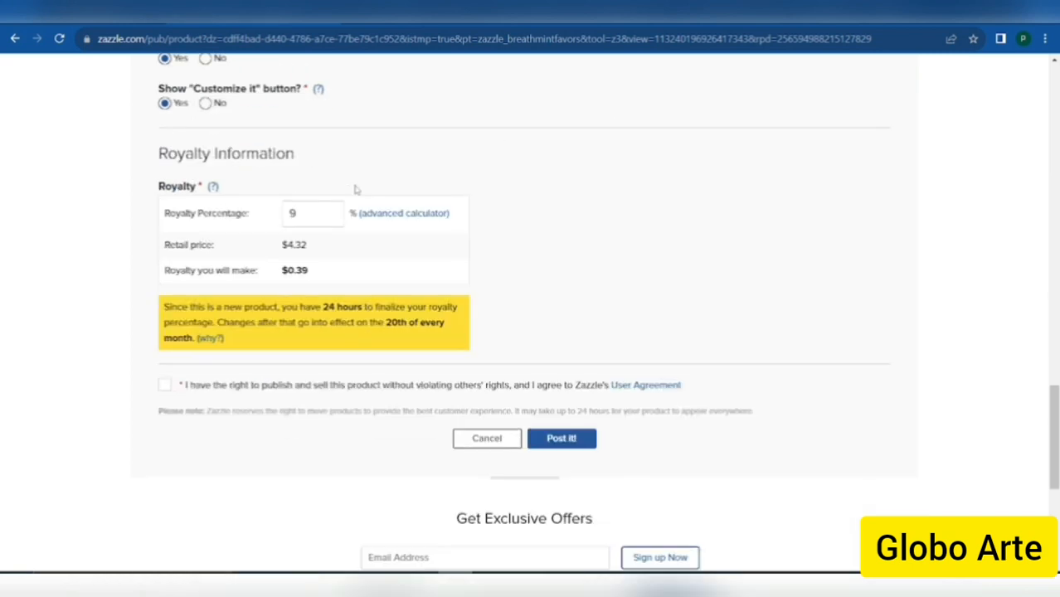
{"action": "left_click", "coordinate": [164, 384]}
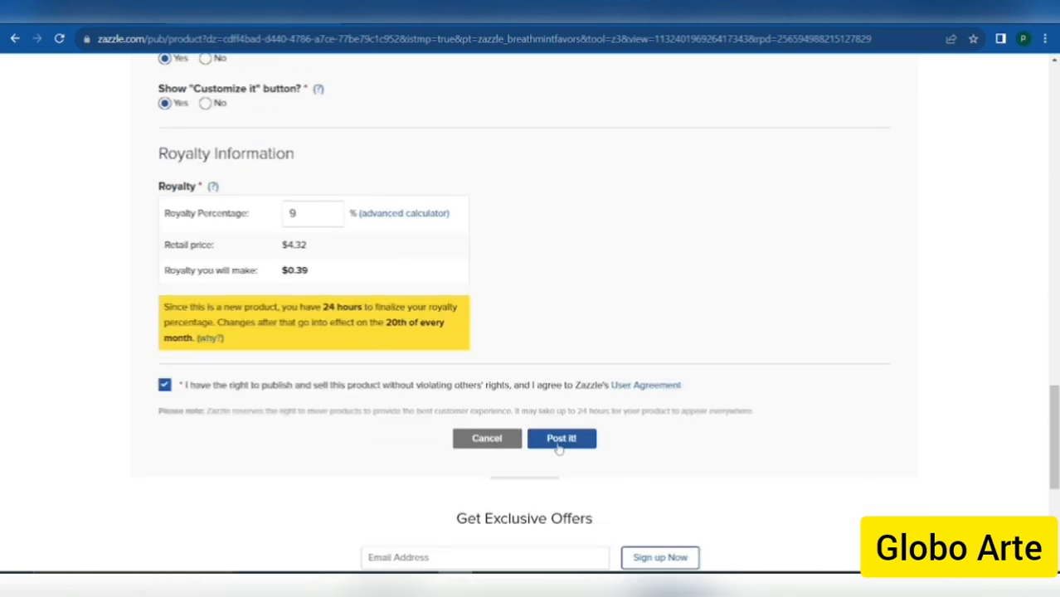
{"action": "left_click", "coordinate": [568, 438]}
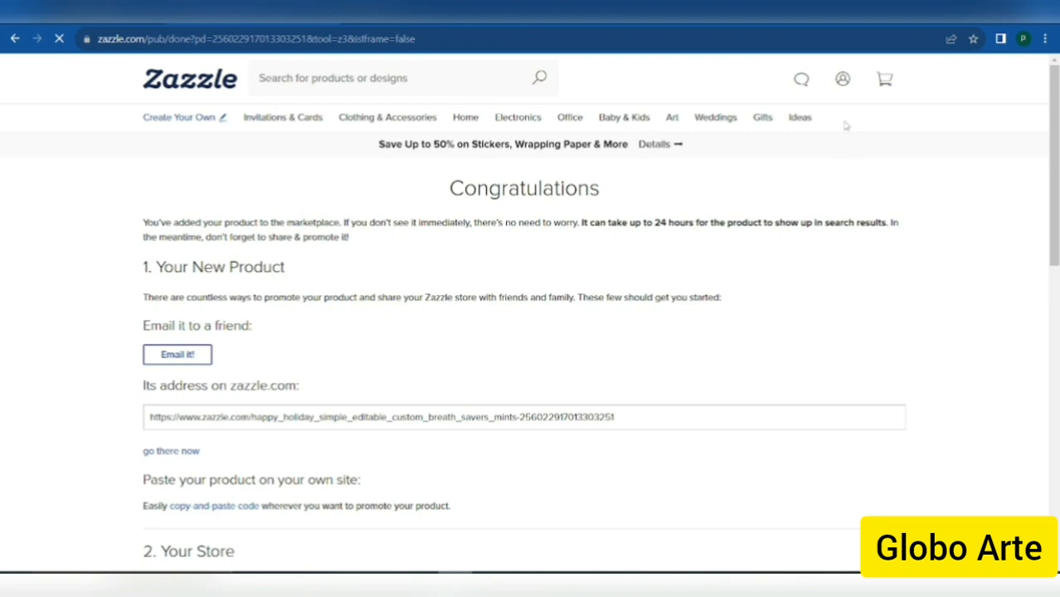
Open the product list of the own store and reload it to check the newly posted mints listing.
{"action": "mouse_move", "coordinate": [843, 83]}
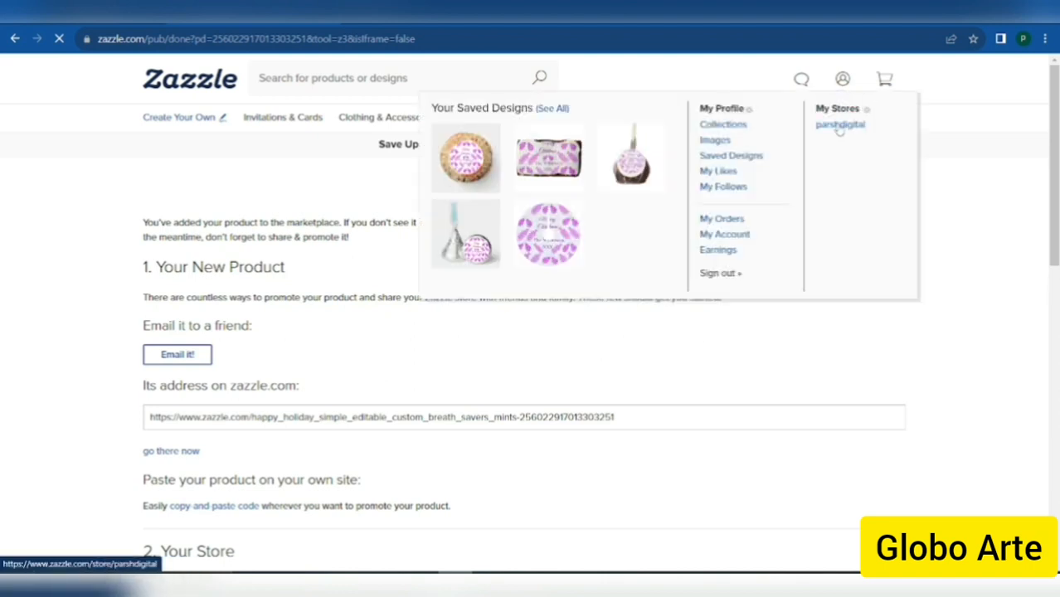
{"action": "left_click", "coordinate": [839, 125]}
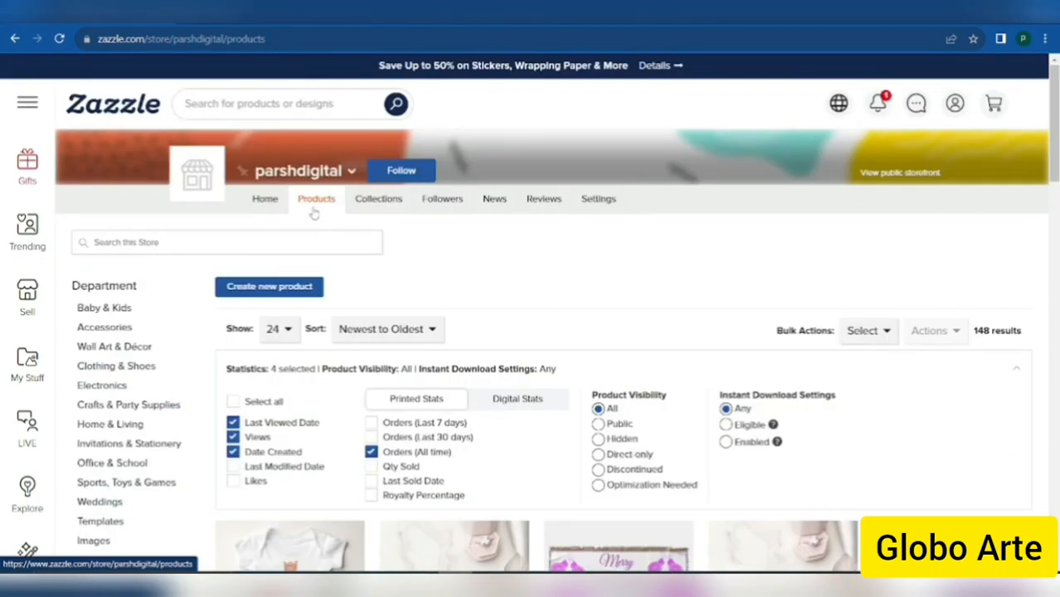
{"action": "left_click", "coordinate": [314, 210]}
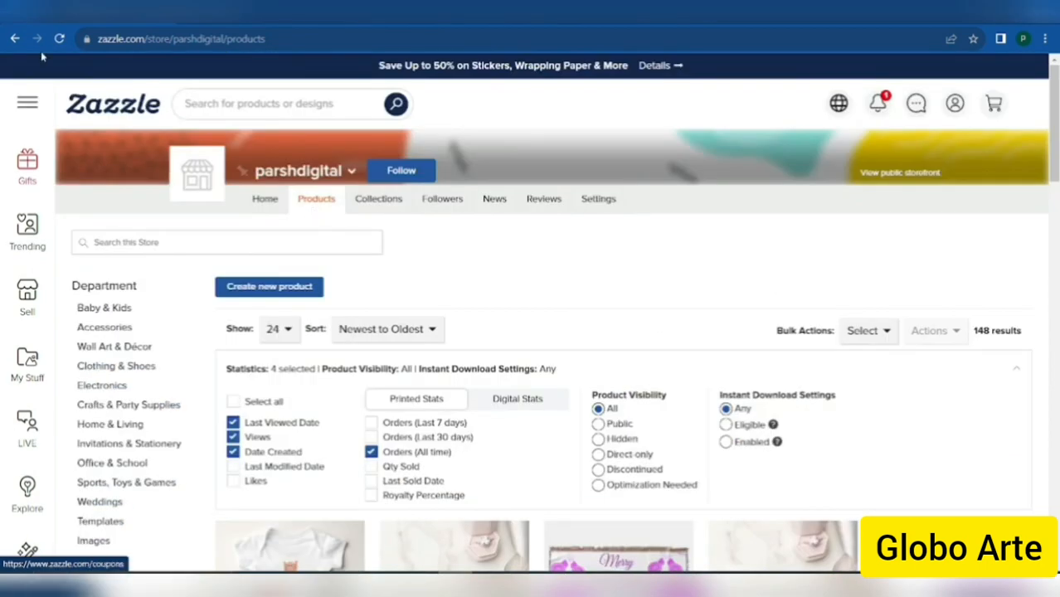
{"action": "left_click", "coordinate": [59, 41]}
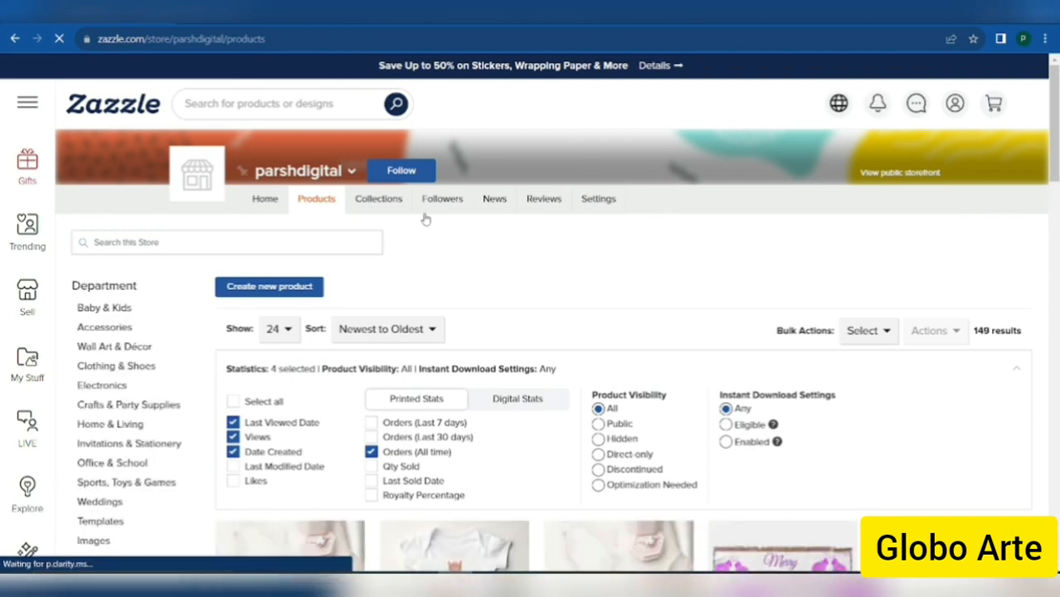
{"action": "scroll", "coordinate": [426, 218], "scroll_direction": "down", "scroll_amount": 4}
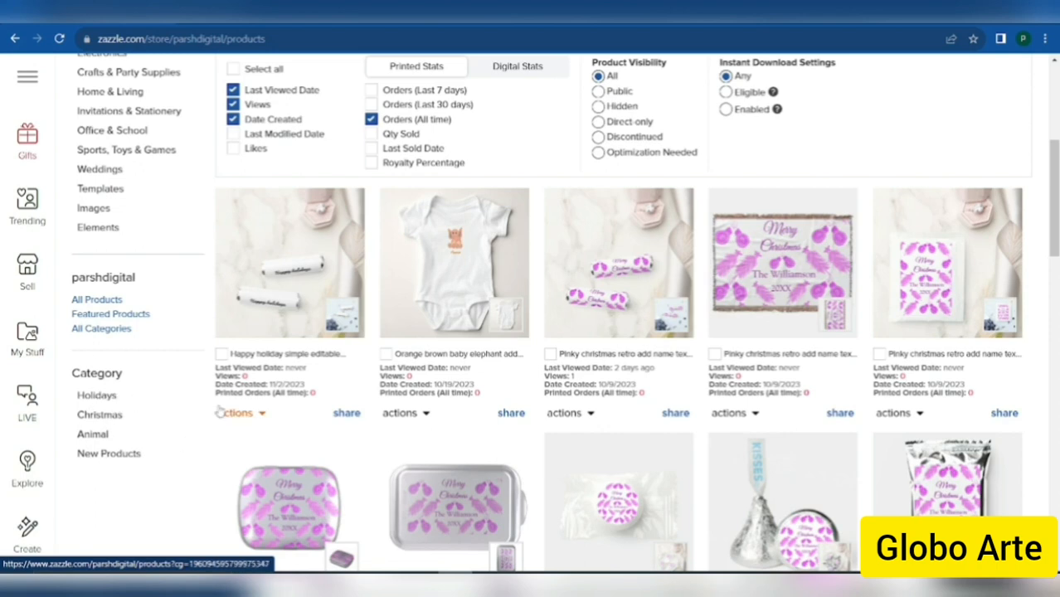
Enable showing category titles in the grid in the store's advanced settings and submit the change.
{"action": "scroll", "coordinate": [219, 411], "scroll_direction": "up", "scroll_amount": 4}
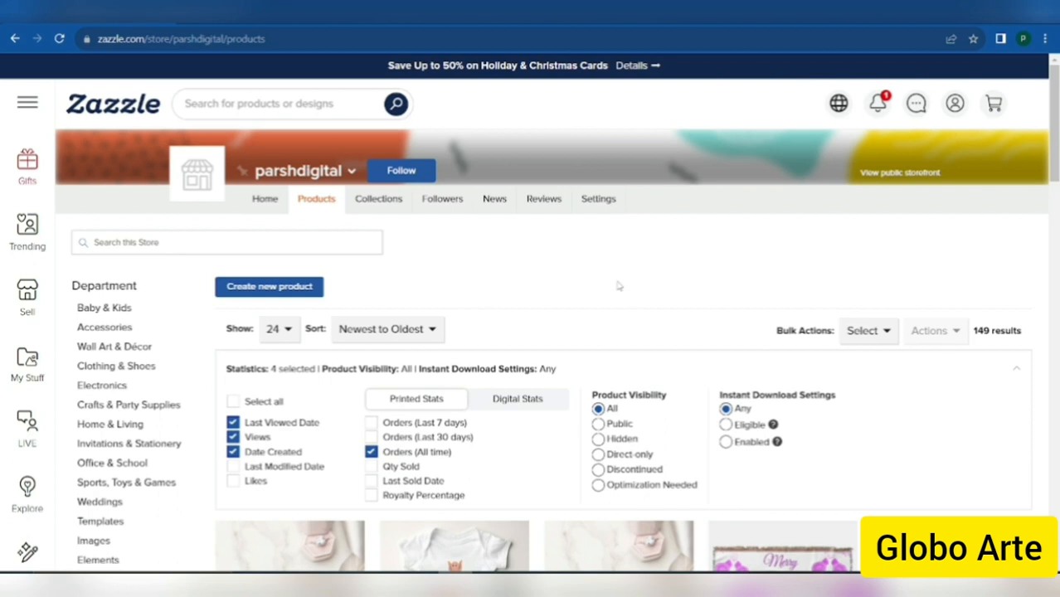
{"action": "left_click", "coordinate": [596, 198]}
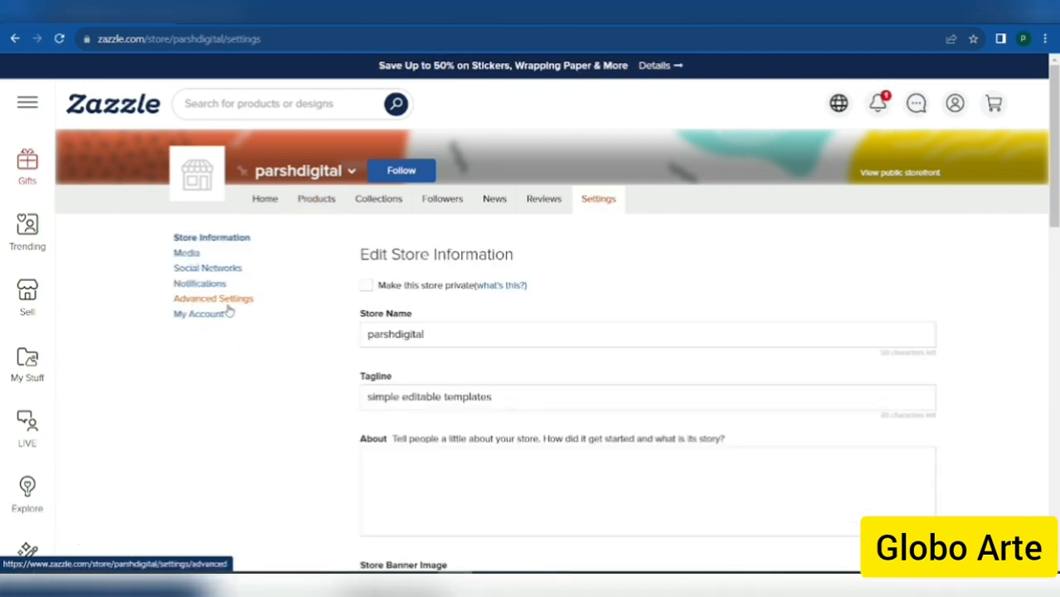
{"action": "left_click", "coordinate": [226, 305]}
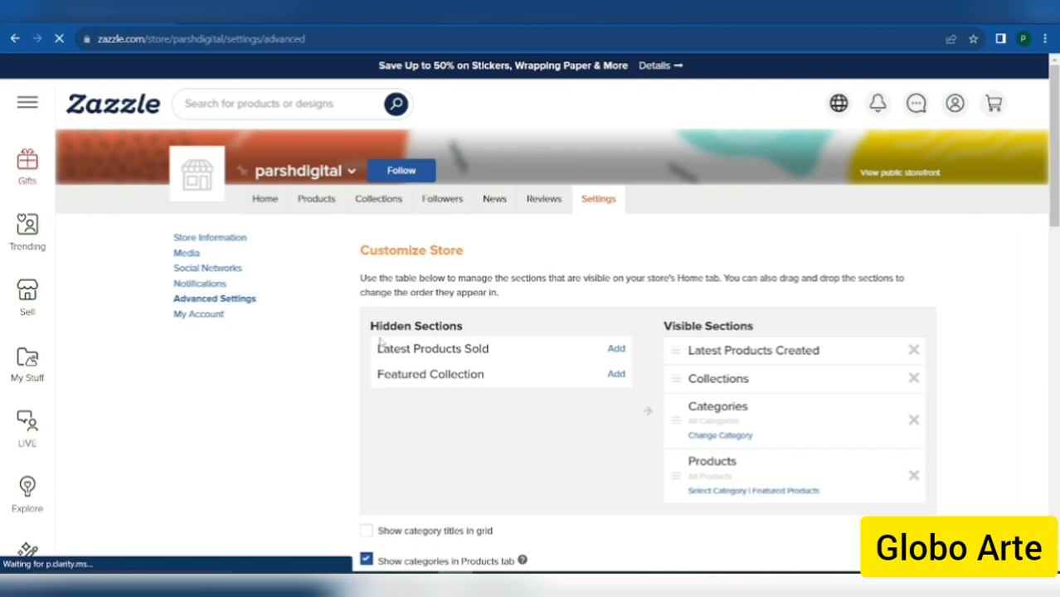
{"action": "scroll", "coordinate": [380, 341], "scroll_direction": "down", "scroll_amount": 3}
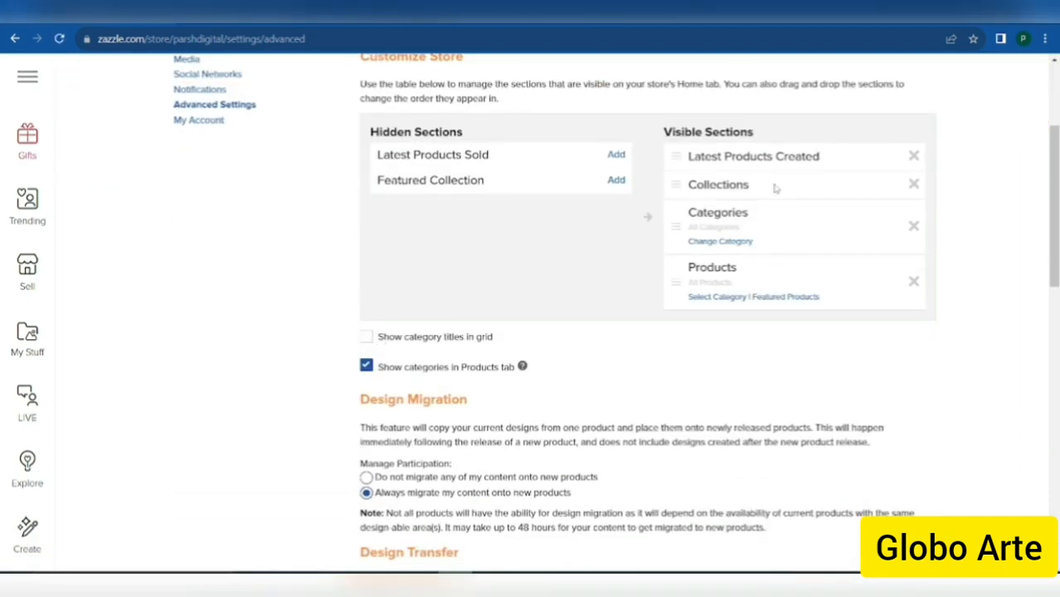
{"action": "scroll", "coordinate": [775, 189], "scroll_direction": "up", "scroll_amount": 1}
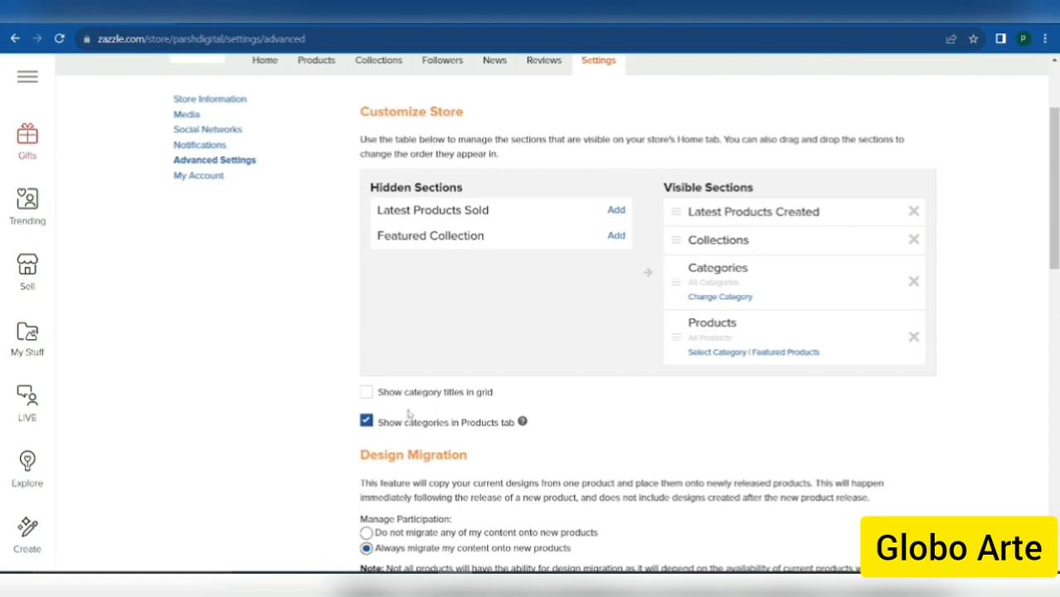
{"action": "left_click", "coordinate": [370, 396]}
{"action": "scroll", "coordinate": [579, 413], "scroll_direction": "down", "scroll_amount": 10}
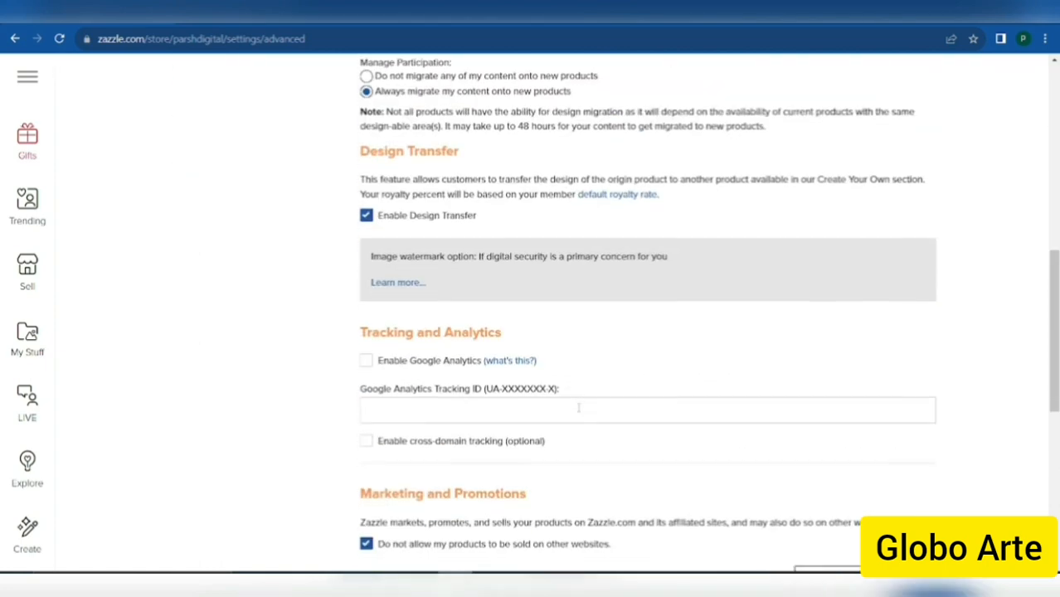
{"action": "scroll", "coordinate": [579, 412], "scroll_direction": "up", "scroll_amount": 5}
{"action": "scroll", "coordinate": [578, 412], "scroll_direction": "down", "scroll_amount": 5}
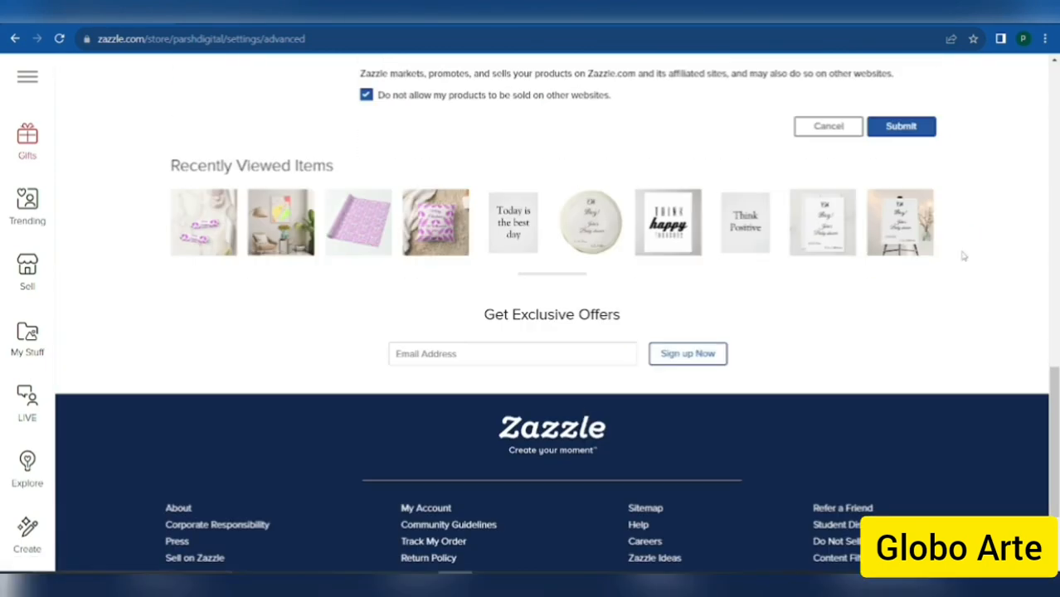
{"action": "left_click", "coordinate": [912, 140]}
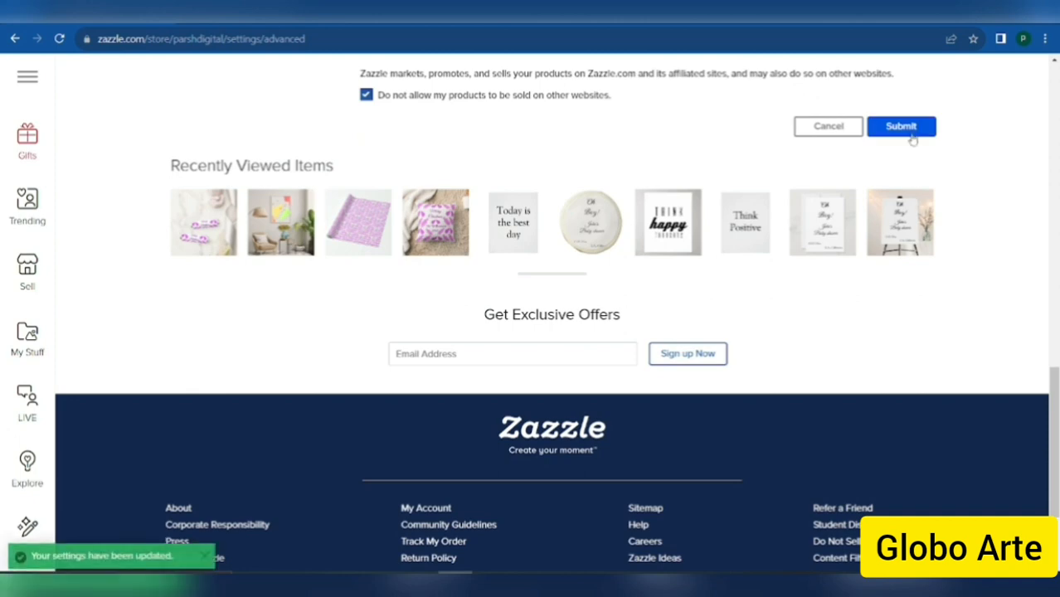
Open the Holidays category from the store's product list and inspect its subcategories and edit options.
{"action": "scroll", "coordinate": [913, 139], "scroll_direction": "up", "scroll_amount": 15}
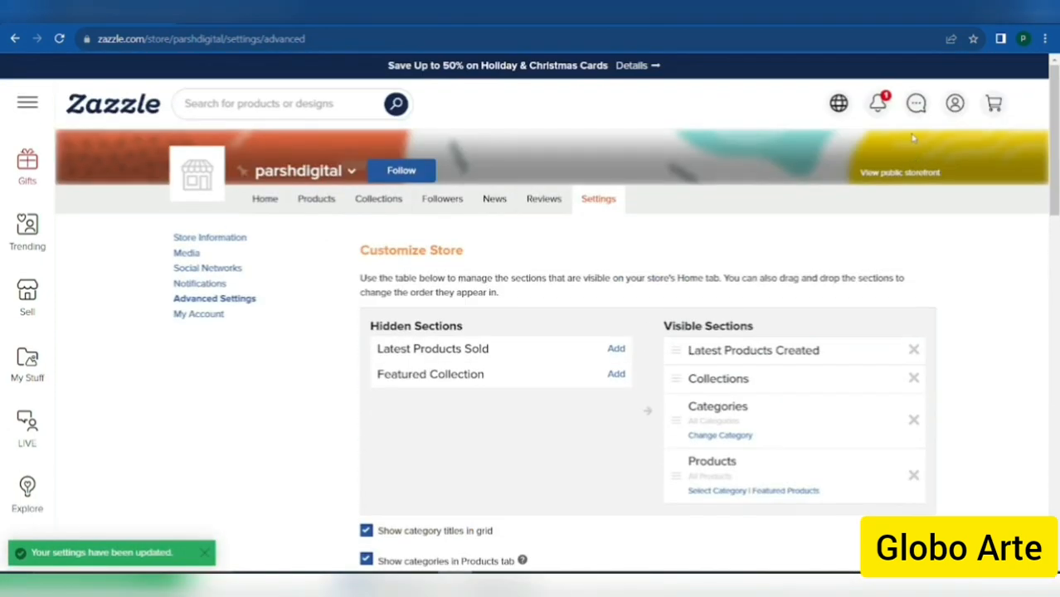
{"action": "left_click", "coordinate": [308, 203]}
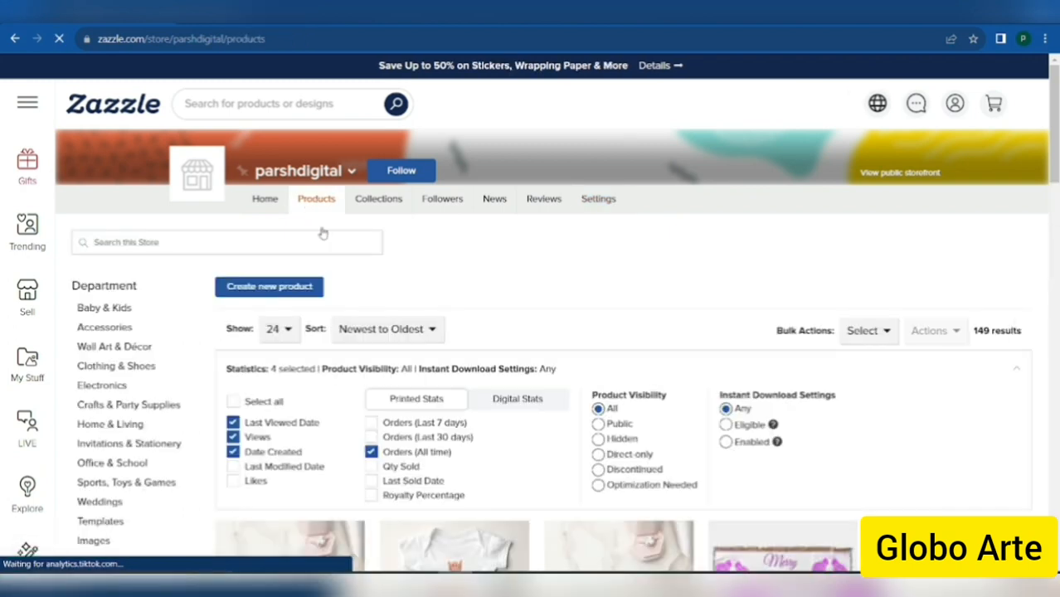
{"action": "scroll", "coordinate": [483, 258], "scroll_direction": "down", "scroll_amount": 3}
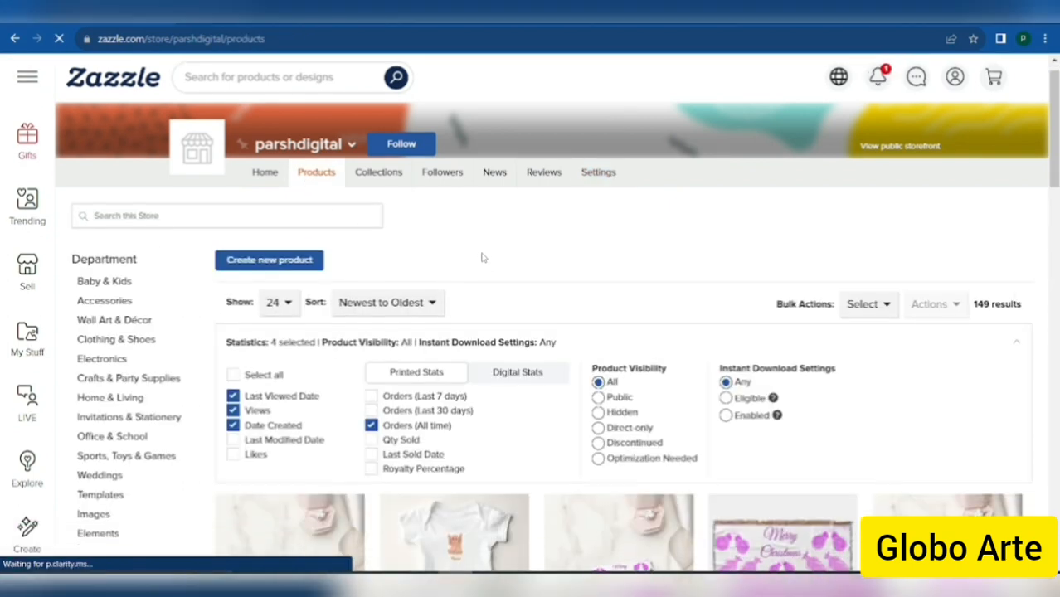
{"action": "scroll", "coordinate": [483, 258], "scroll_direction": "down", "scroll_amount": 3}
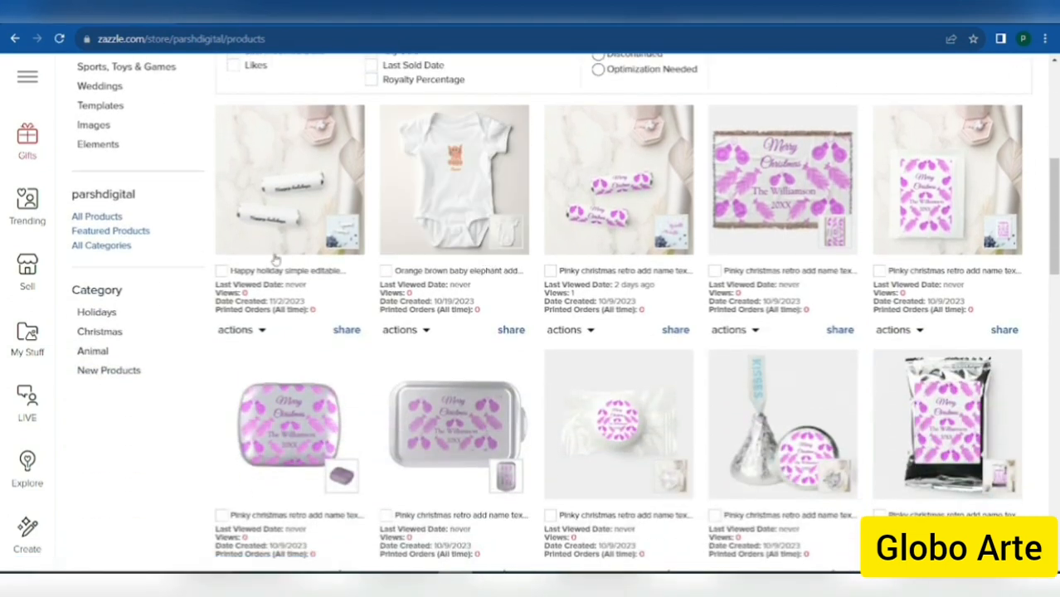
{"action": "left_click", "coordinate": [114, 319]}
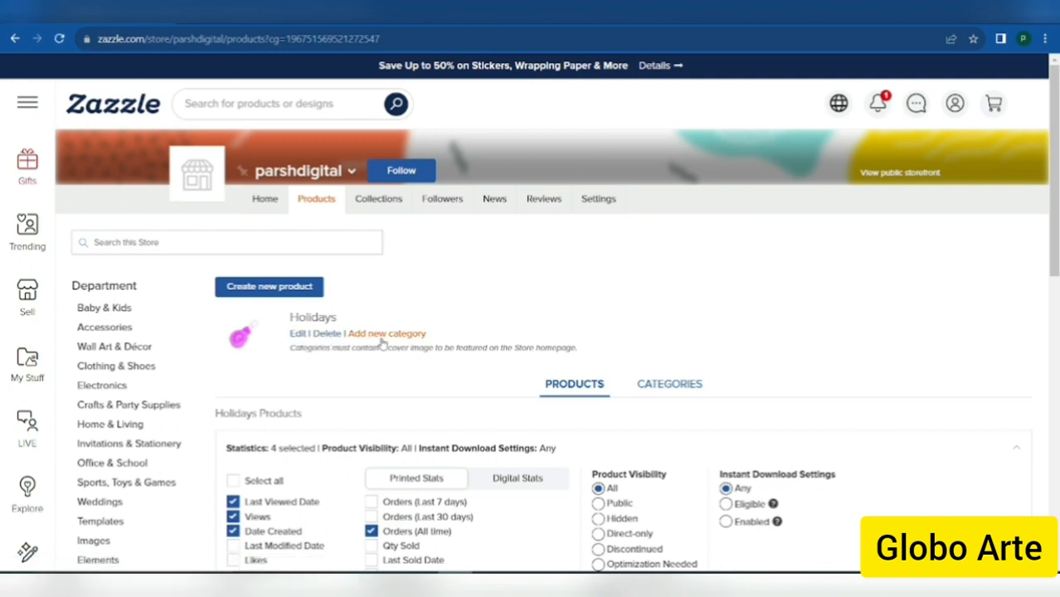
{"action": "left_click", "coordinate": [664, 389]}
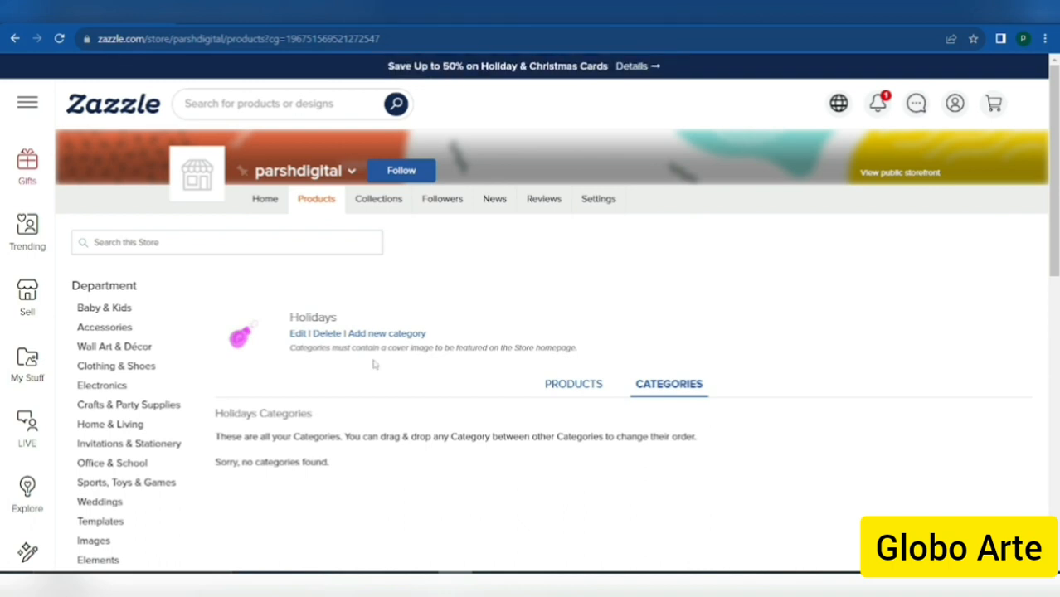
{"action": "left_click", "coordinate": [299, 335]}
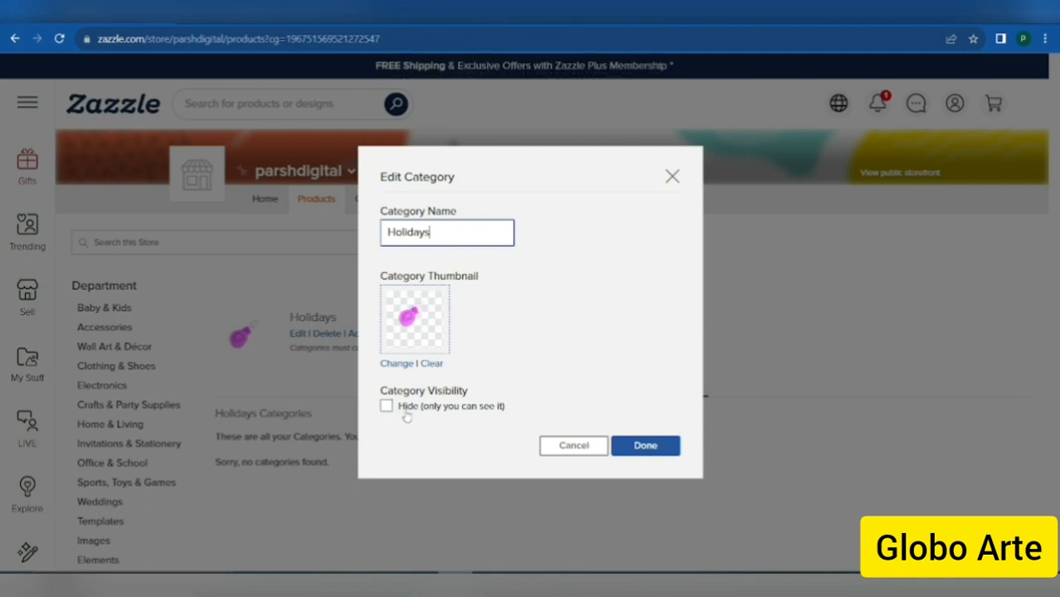
{"action": "left_click", "coordinate": [673, 176]}
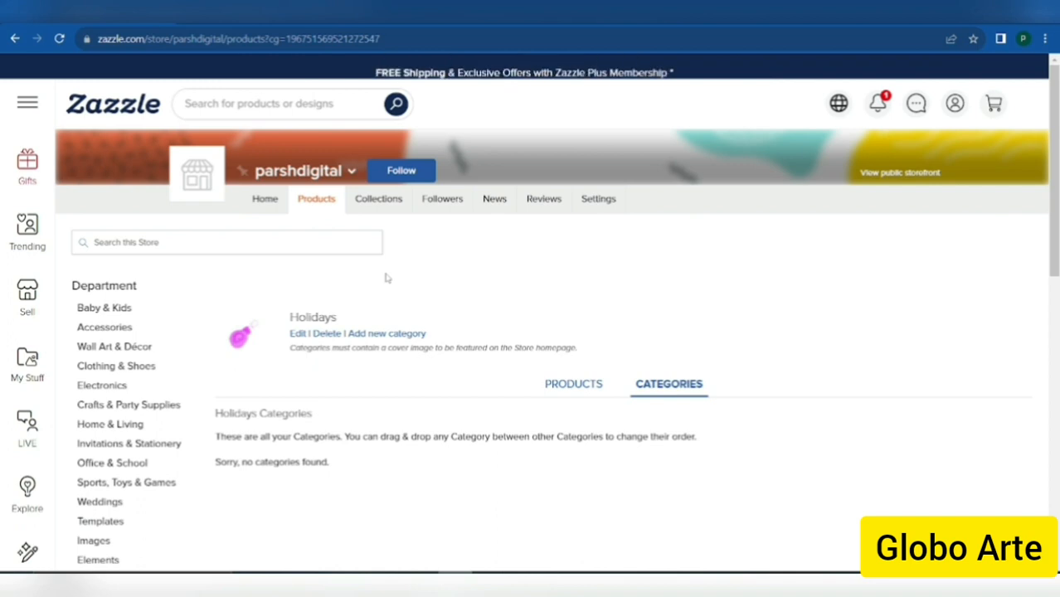
Return to the store's full product list and open the Happy holiday mints listing in a new tab.
{"action": "left_click", "coordinate": [332, 204]}
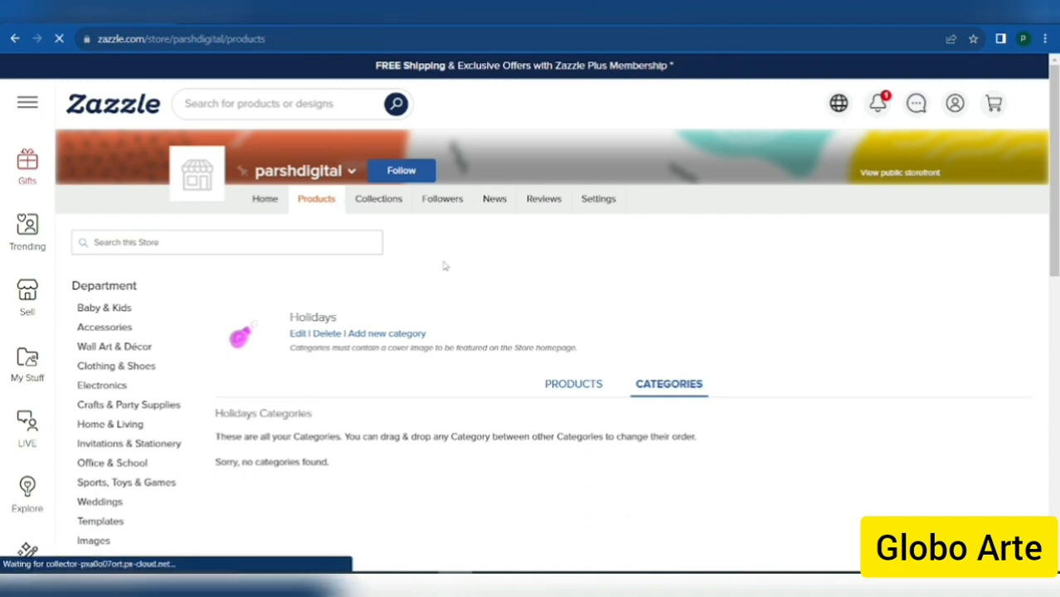
{"action": "scroll", "coordinate": [470, 323], "scroll_direction": "down", "scroll_amount": 3}
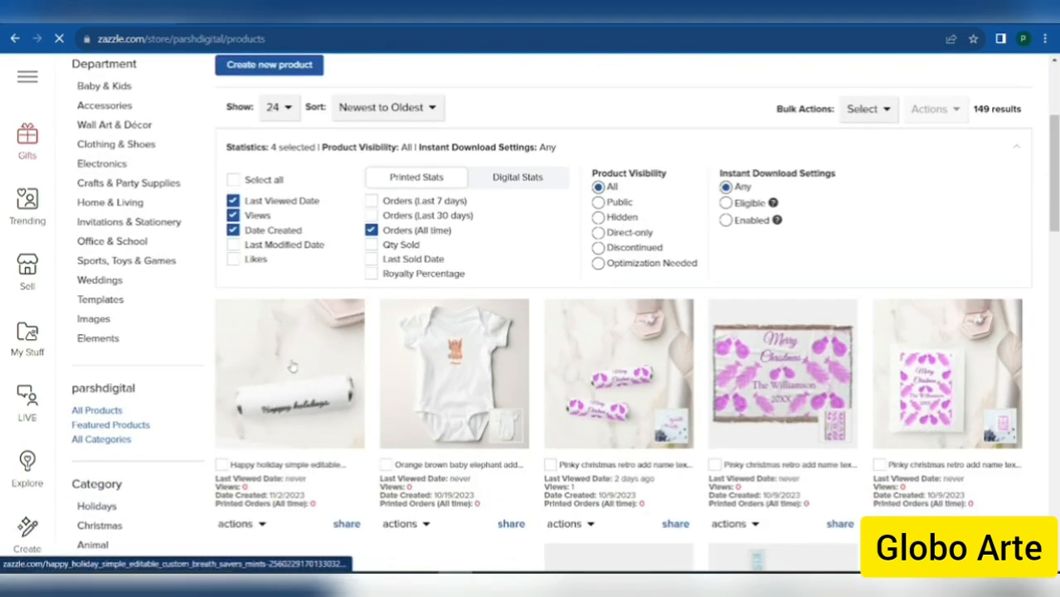
{"action": "right_click", "coordinate": [292, 370]}
{"action": "left_click", "coordinate": [329, 149]}
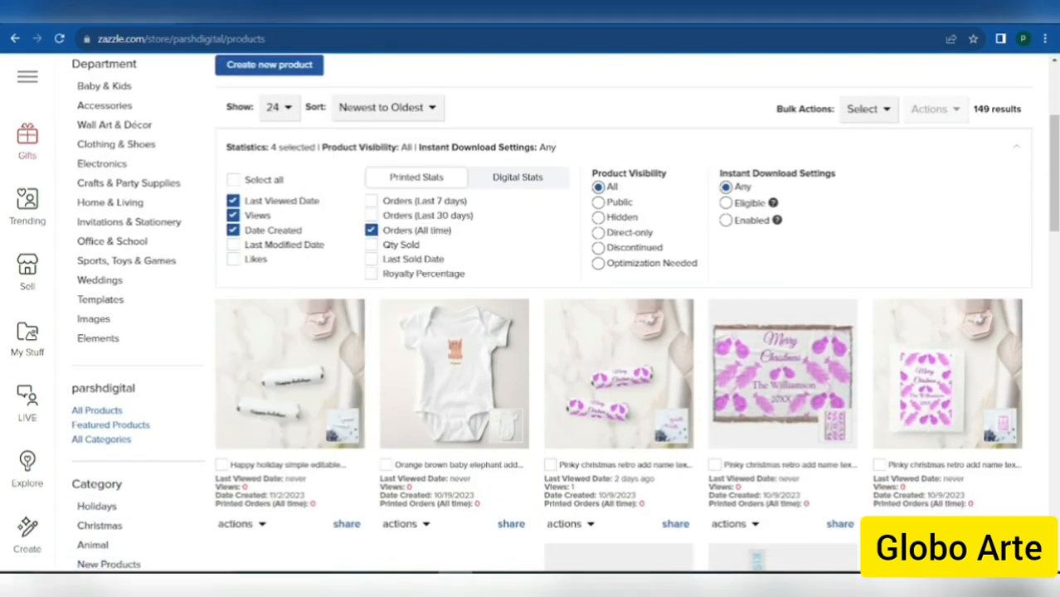
{"action": "left_click", "coordinate": [253, 11]}
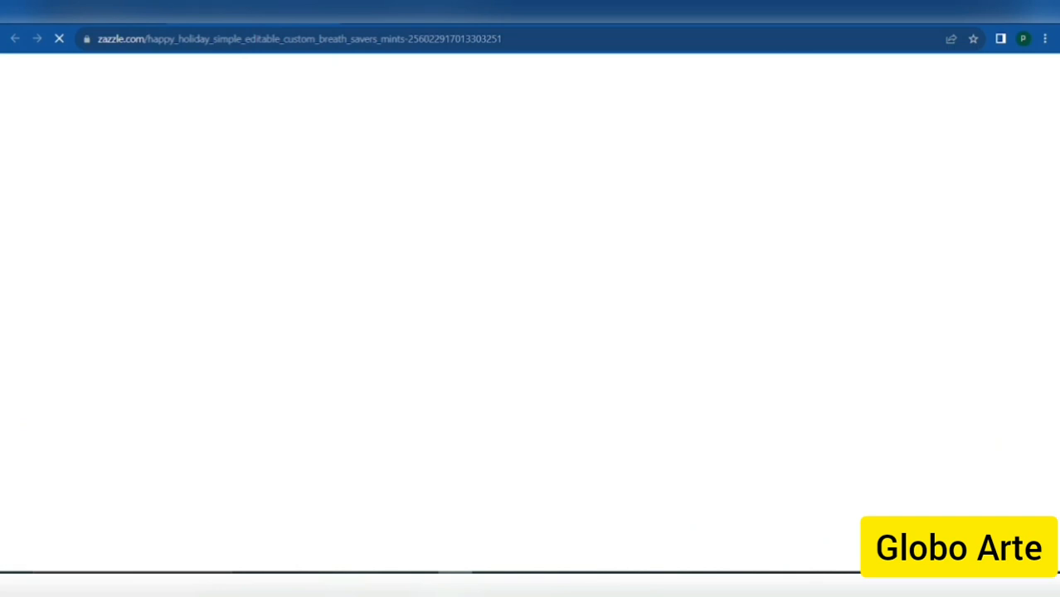
Open the full selection of products that the "Happy holidays" mints design can be transferred to.
{"action": "scroll", "coordinate": [531, 332], "scroll_direction": "down", "scroll_amount": 5}
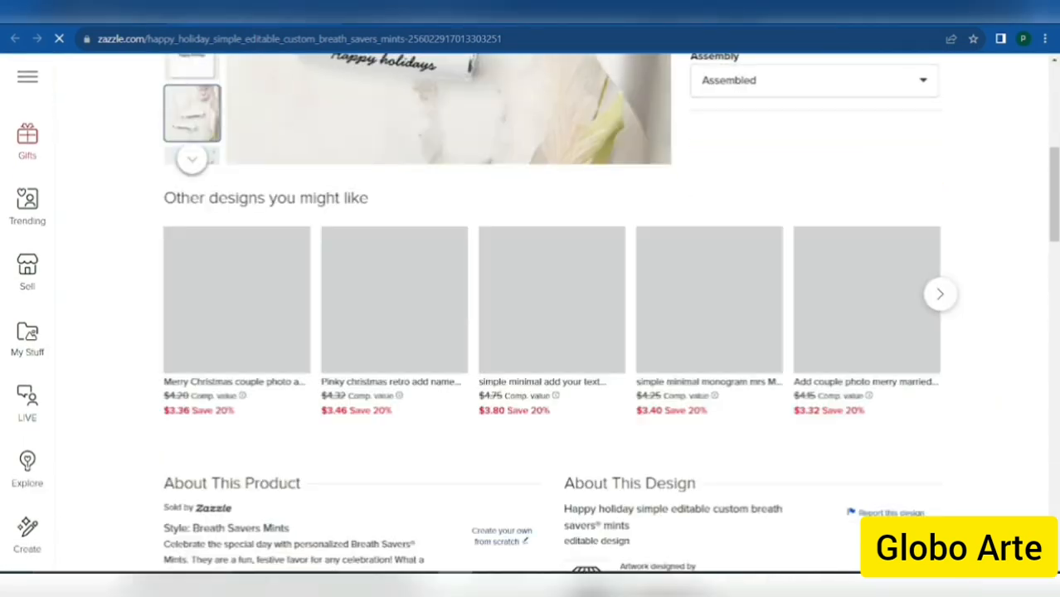
{"action": "scroll", "coordinate": [531, 331], "scroll_direction": "down", "scroll_amount": 1}
{"action": "scroll", "coordinate": [531, 332], "scroll_direction": "down", "scroll_amount": 3}
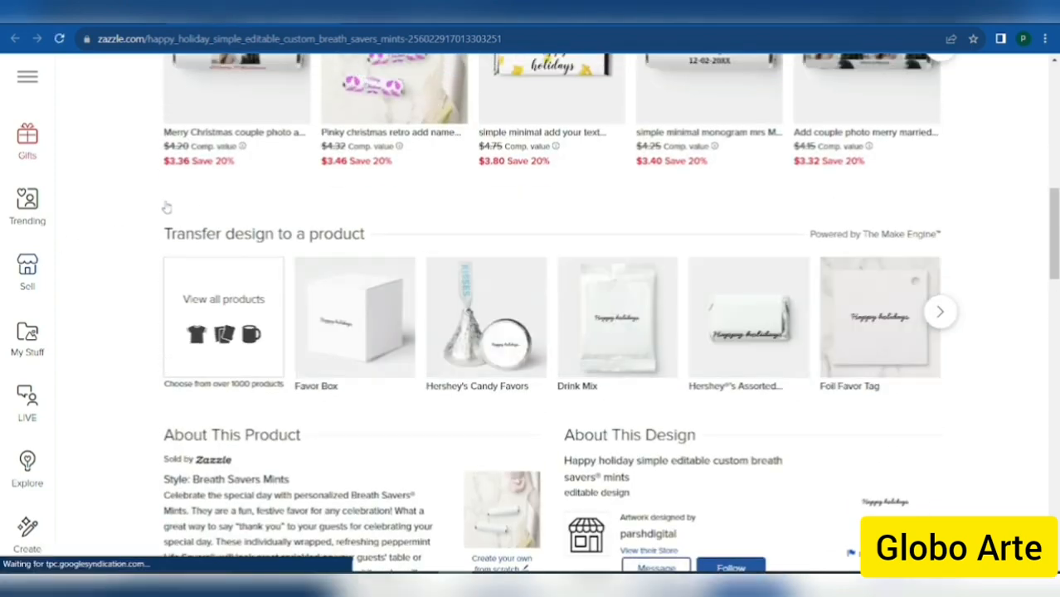
{"action": "left_click", "coordinate": [206, 307]}
{"action": "left_click", "coordinate": [206, 306]}
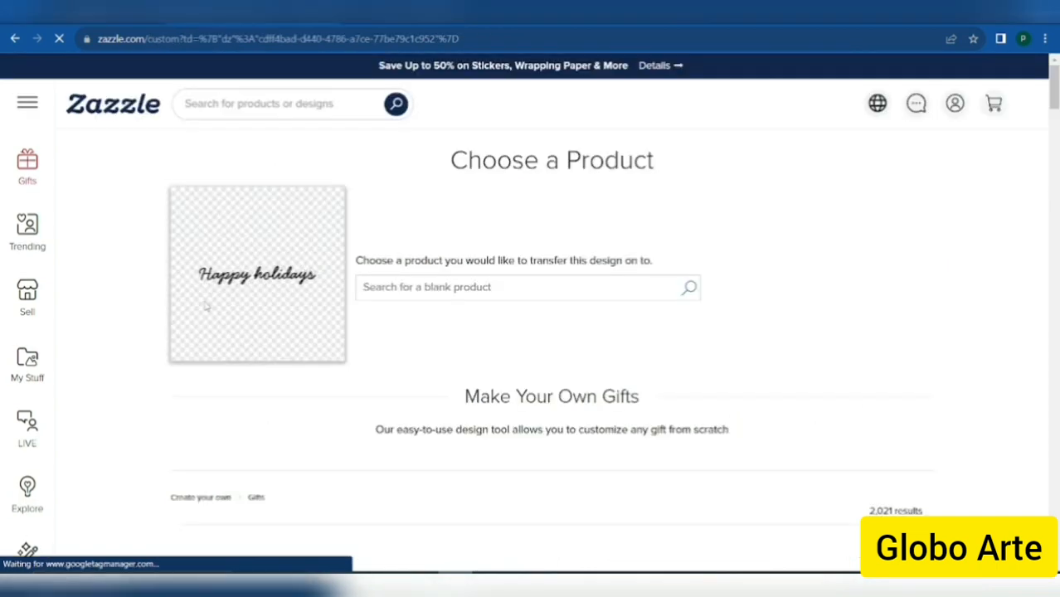
Open the Ceramic Circle Ornament in a separate tab, and choose Classic Round Stickers for the transferred design and open it for editing.
{"action": "scroll", "coordinate": [205, 306], "scroll_direction": "down", "scroll_amount": 5}
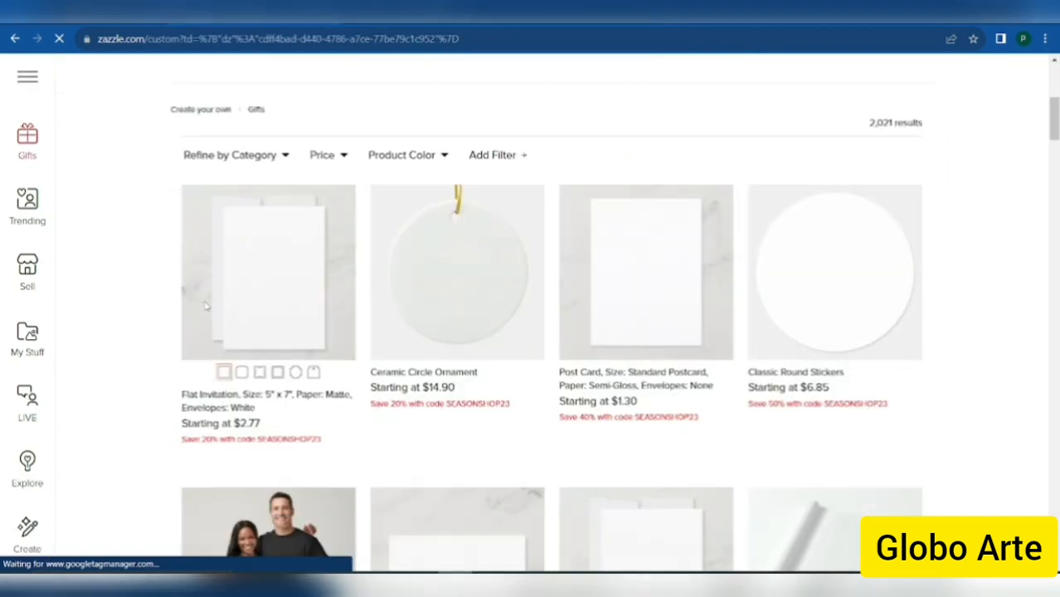
{"action": "right_click", "coordinate": [431, 233]}
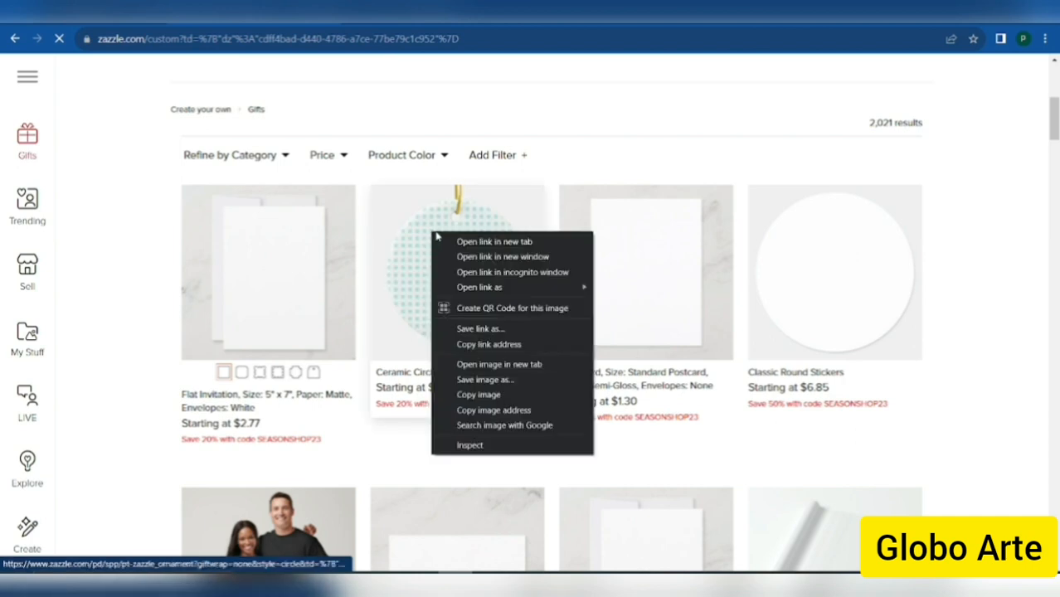
{"action": "left_click", "coordinate": [448, 242]}
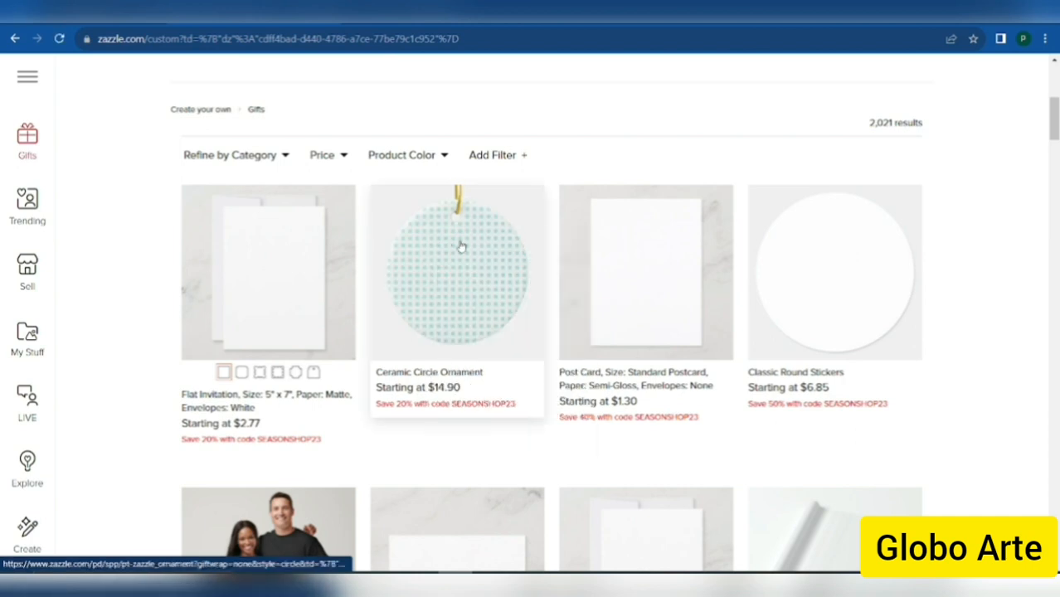
{"action": "left_click", "coordinate": [821, 293]}
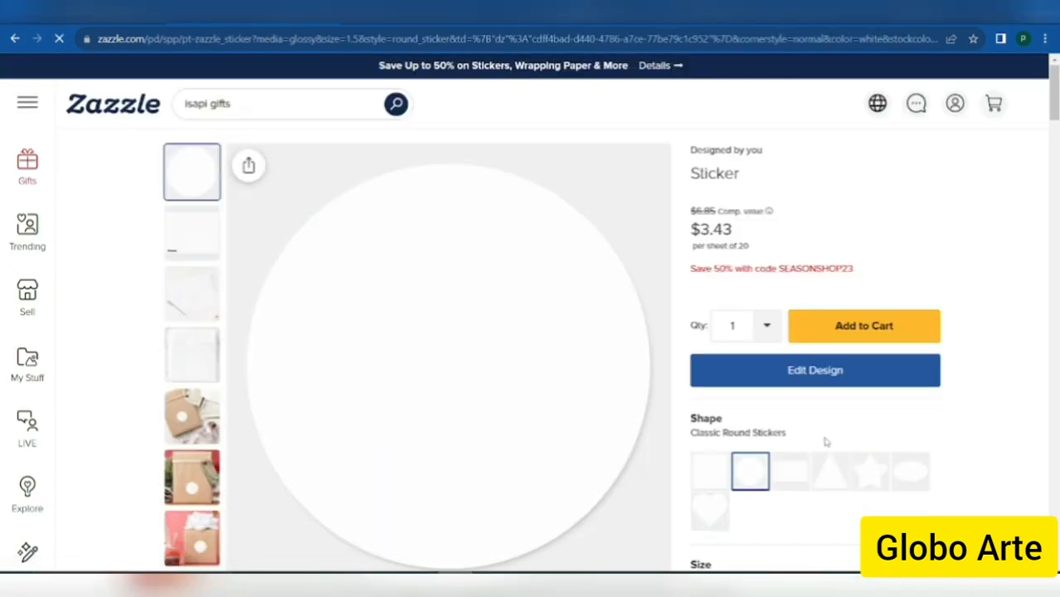
{"action": "left_click", "coordinate": [766, 374]}
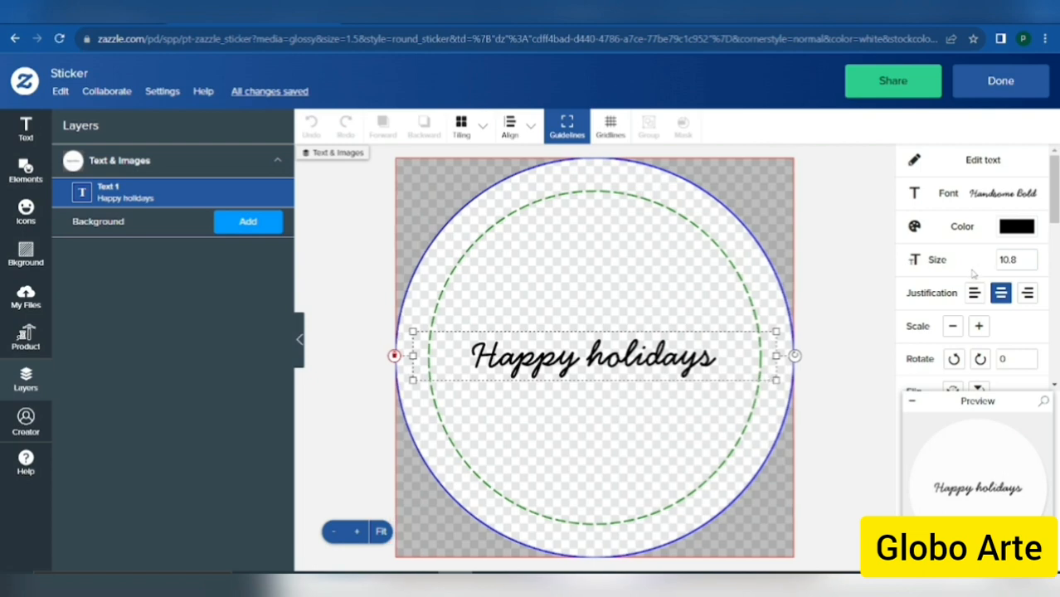
Enlarge the sticker's "Happy holidays" text to fit on two lines inside the safe area, trying sizes 40.8 and 30.8, and finish the design.
{"action": "left_click", "coordinate": [1004, 258]}
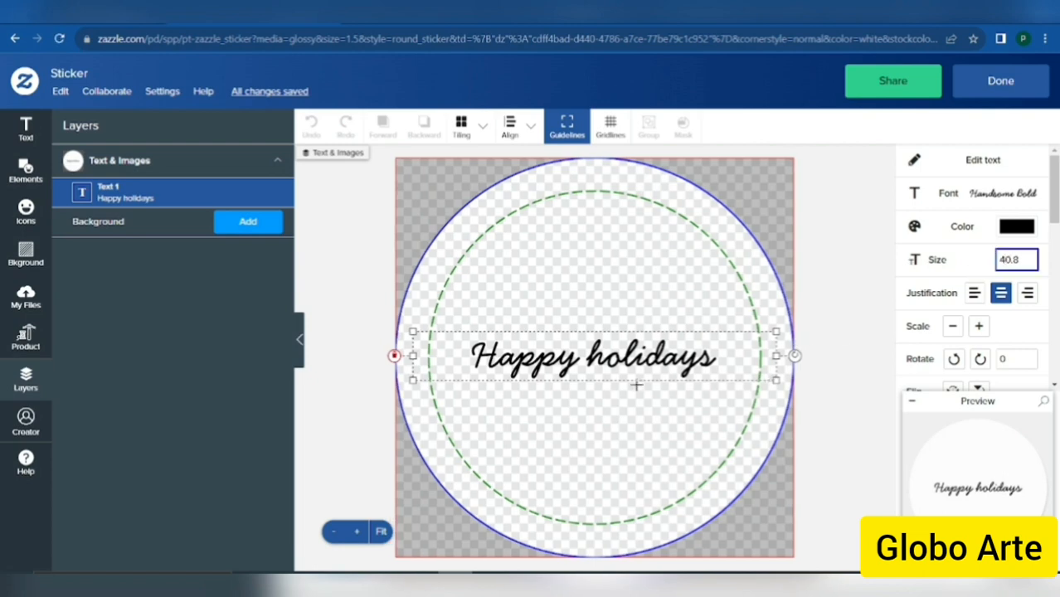
{"action": "left_click_drag", "start_coordinate": [669, 358], "coordinate": [678, 217]}
{"action": "left_click", "coordinate": [1007, 258]}
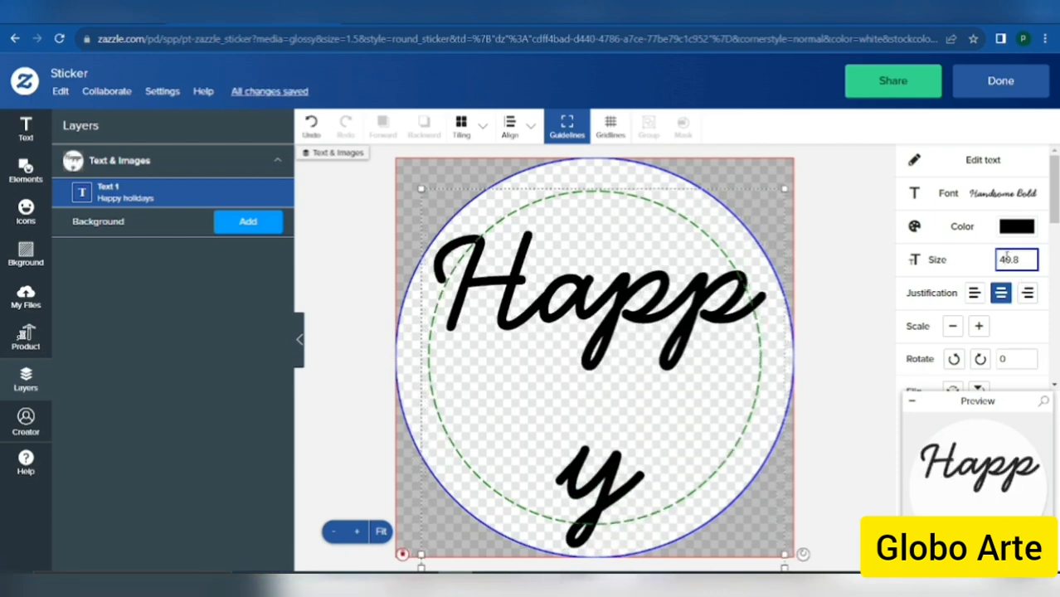
{"action": "key", "text": "BackSpace"}
{"action": "type", "text": "30"}
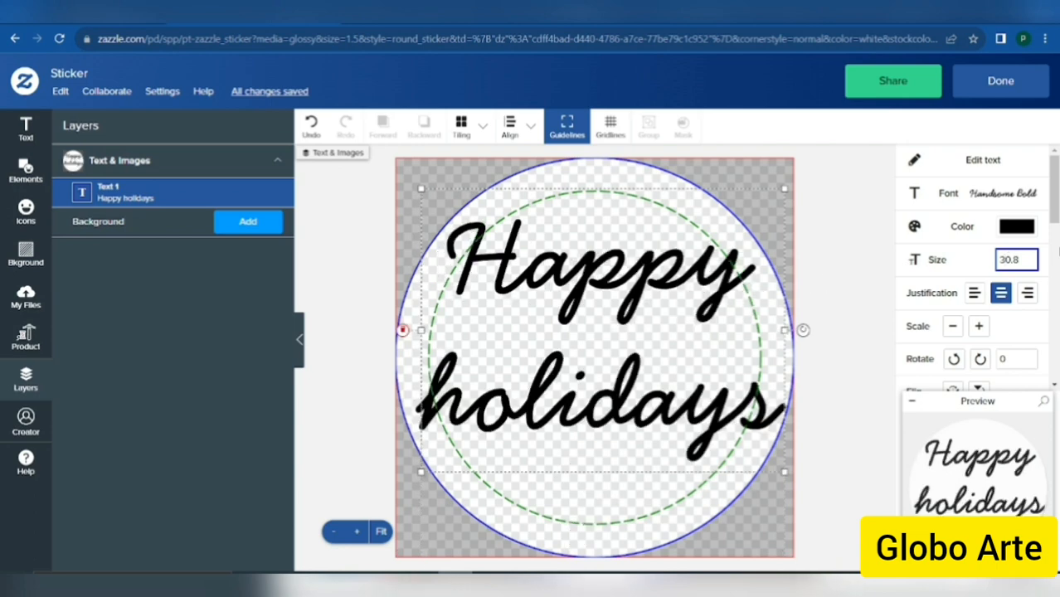
{"action": "key", "text": "BackSpace"}
{"action": "type", "text": "2"}
{"action": "left_click", "coordinate": [989, 83]}
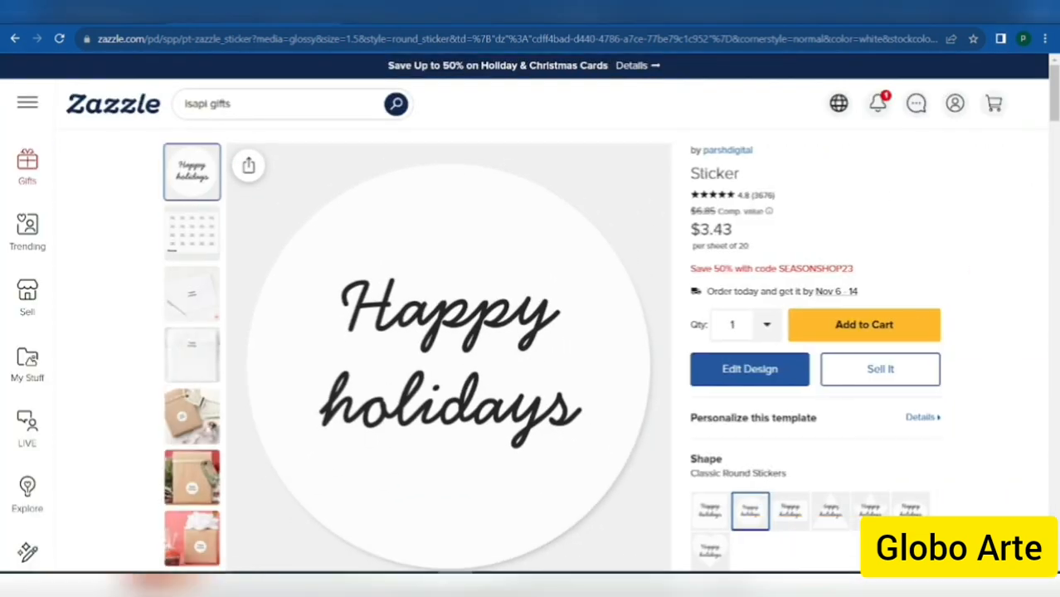
Select the preview of the sticker on a white envelope and open the sticker's listing form for selling it.
{"action": "left_click", "coordinate": [203, 300]}
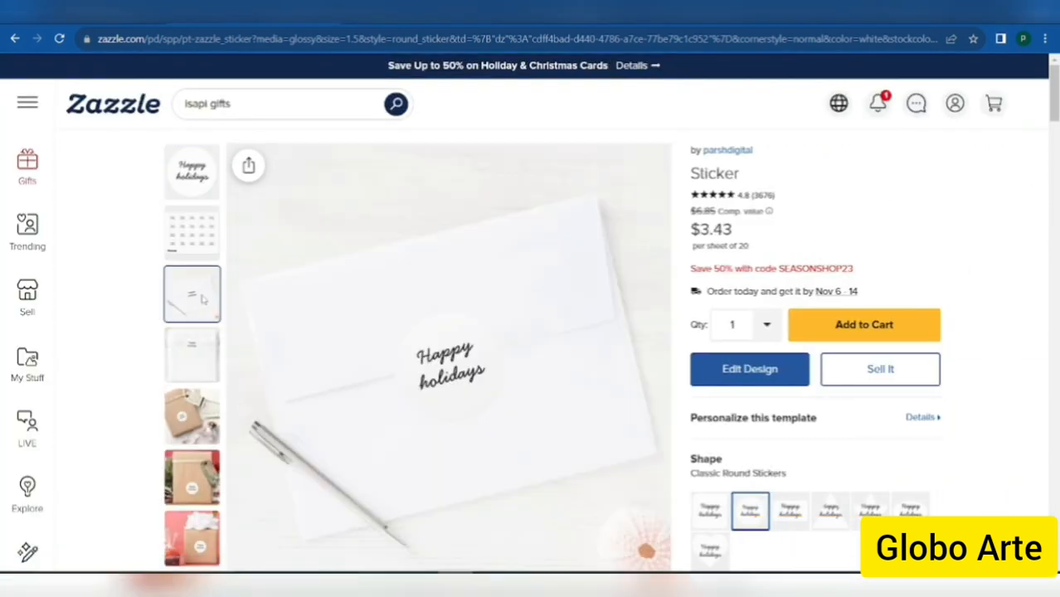
{"action": "left_click", "coordinate": [926, 374]}
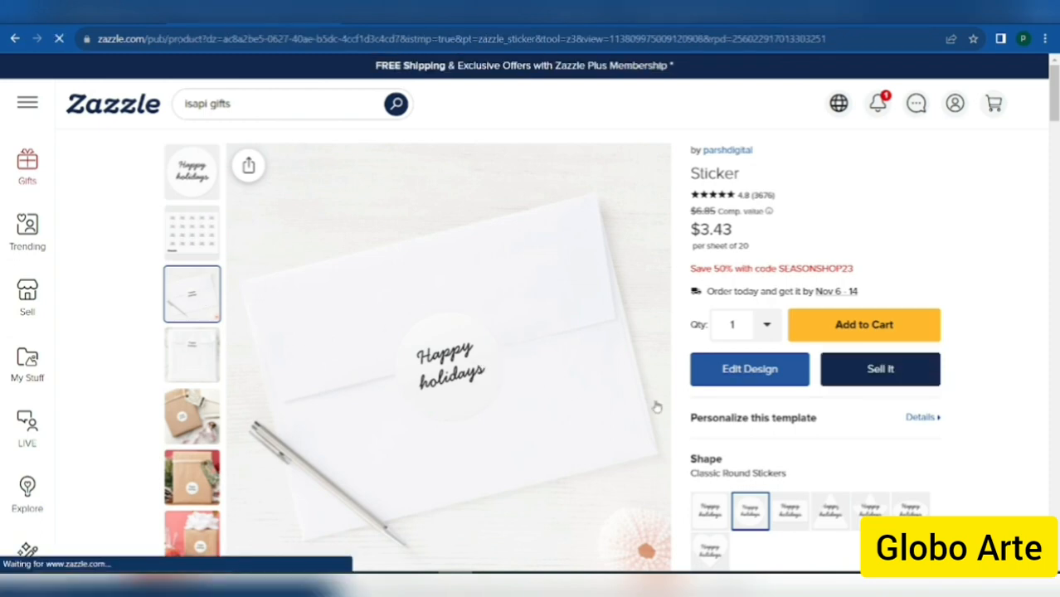
{"action": "scroll", "coordinate": [585, 405], "scroll_direction": "down", "scroll_amount": 10}
{"action": "scroll", "coordinate": [585, 405], "scroll_direction": "up", "scroll_amount": 5}
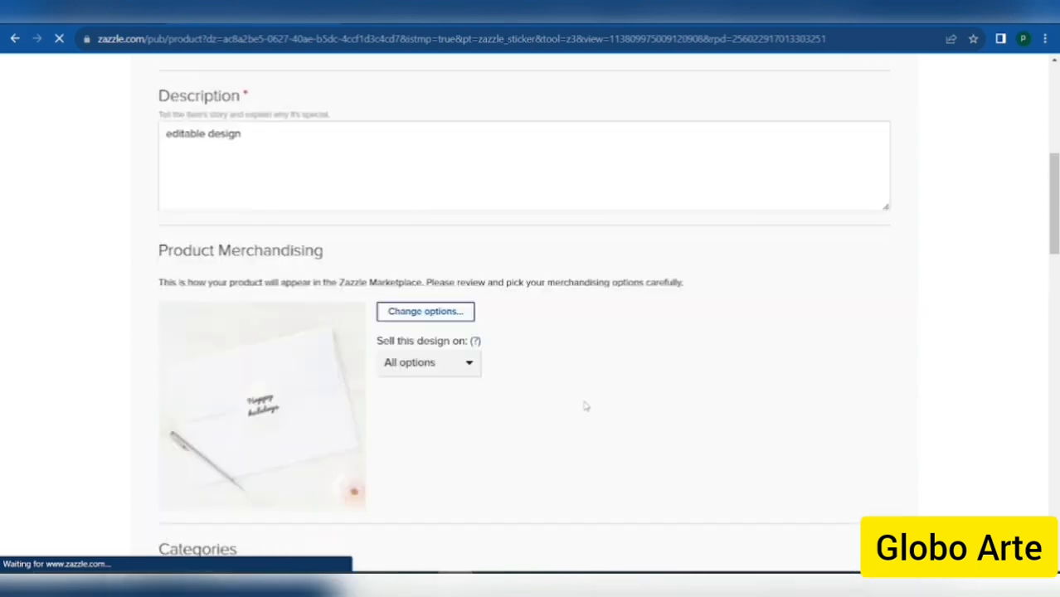
Set the round sticker's department to Crafts & Party Supplies > Gift Wrapping Supplies > Stickers & Labels, accept the User Agreement and post the sticker.
{"action": "scroll", "coordinate": [584, 406], "scroll_direction": "up", "scroll_amount": 5}
{"action": "left_click", "coordinate": [414, 459]}
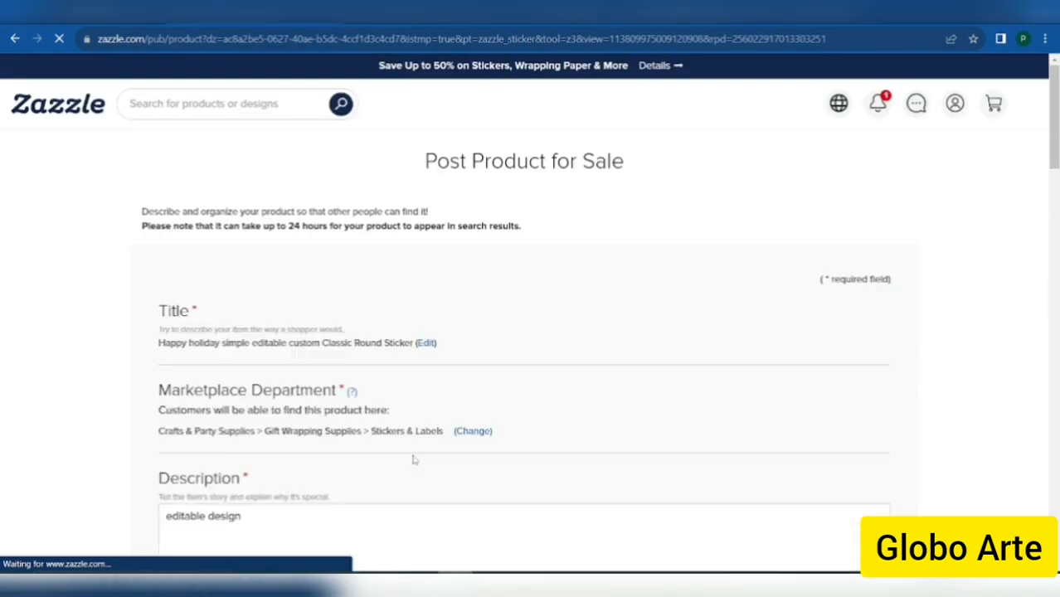
{"action": "scroll", "coordinate": [413, 459], "scroll_direction": "down", "scroll_amount": 15}
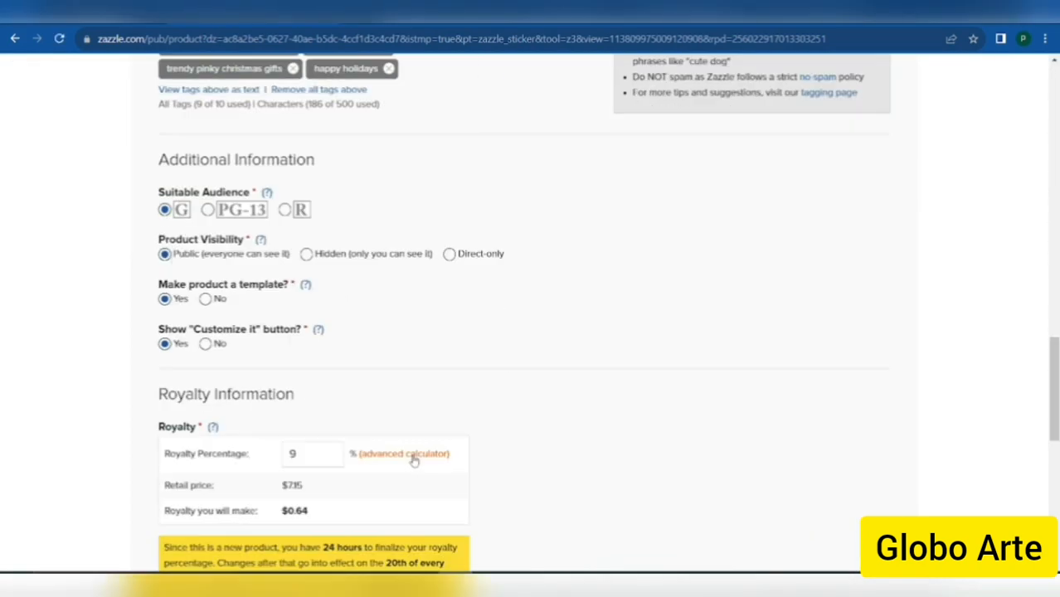
{"action": "scroll", "coordinate": [414, 461], "scroll_direction": "up", "scroll_amount": 5}
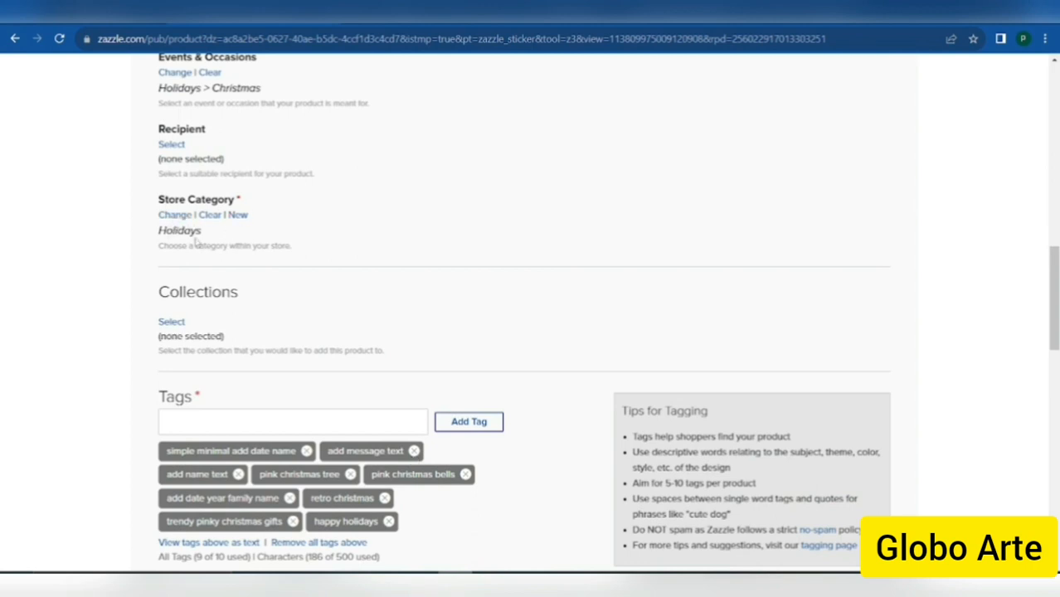
{"action": "scroll", "coordinate": [295, 280], "scroll_direction": "down", "scroll_amount": 10}
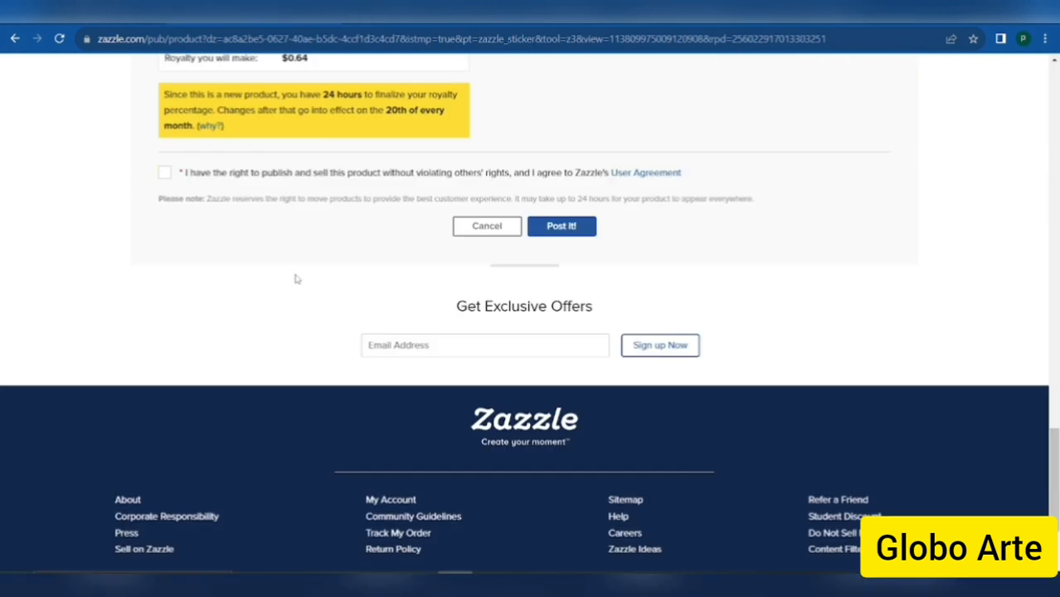
{"action": "left_click", "coordinate": [361, 173]}
{"action": "left_click", "coordinate": [571, 226]}
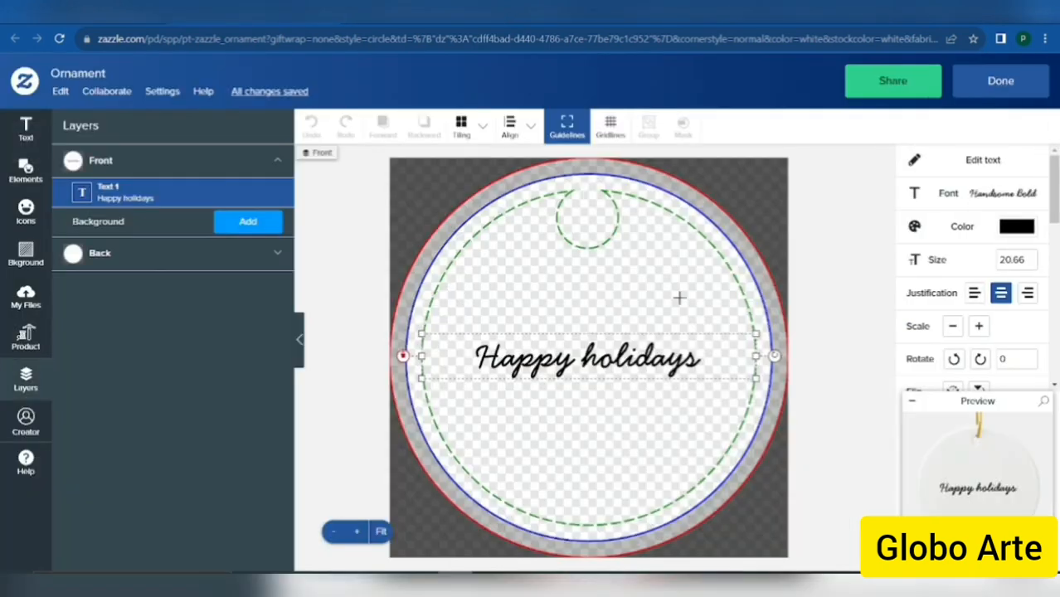
Set the ornament's "Happy holidays" text to size 30.66, break it into two lines after "Happy", and move it up within the circle.
{"action": "left_click", "coordinate": [1007, 261]}
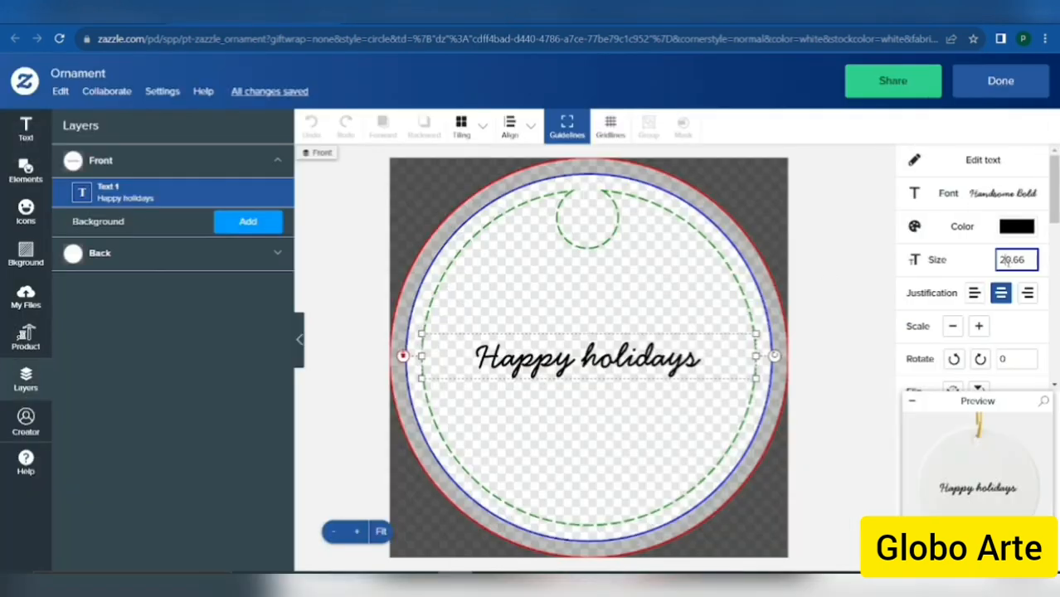
{"action": "key", "text": "BackSpace"}
{"action": "type", "text": "3"}
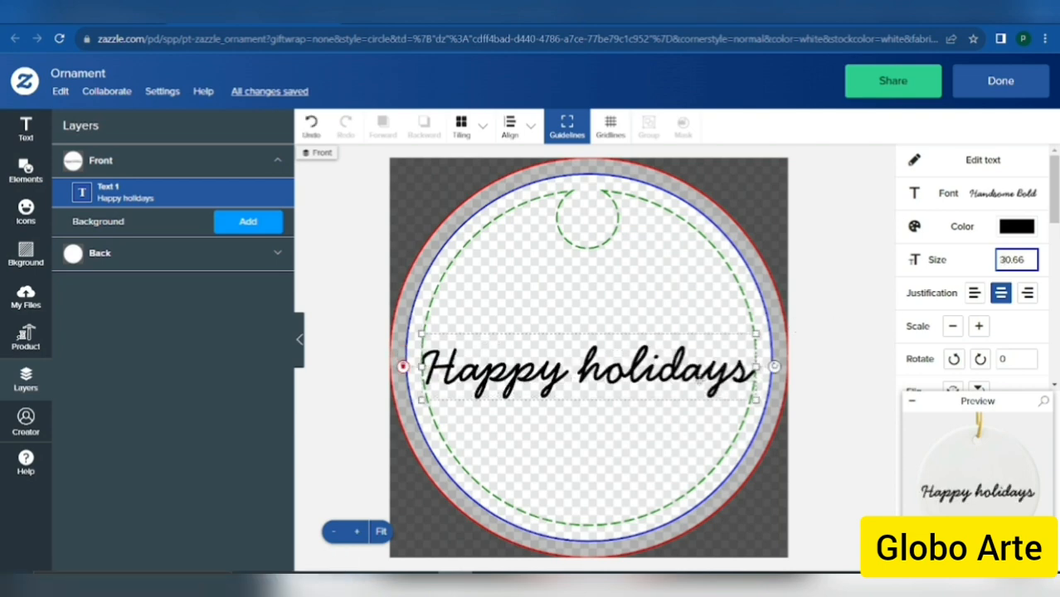
{"action": "double_click", "coordinate": [701, 383]}
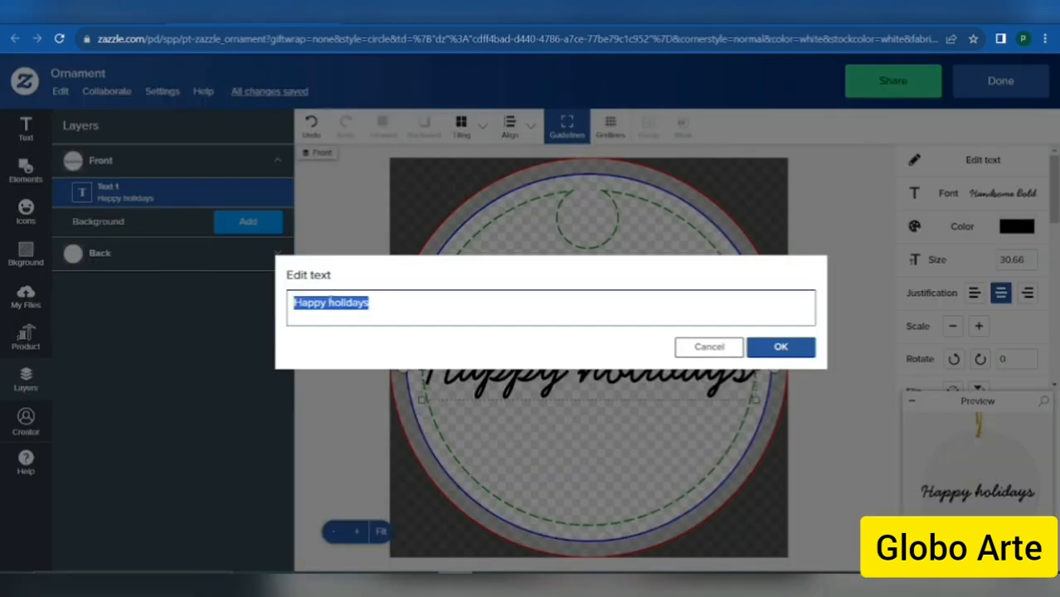
{"action": "left_click", "coordinate": [328, 303]}
{"action": "key", "text": "Return"}
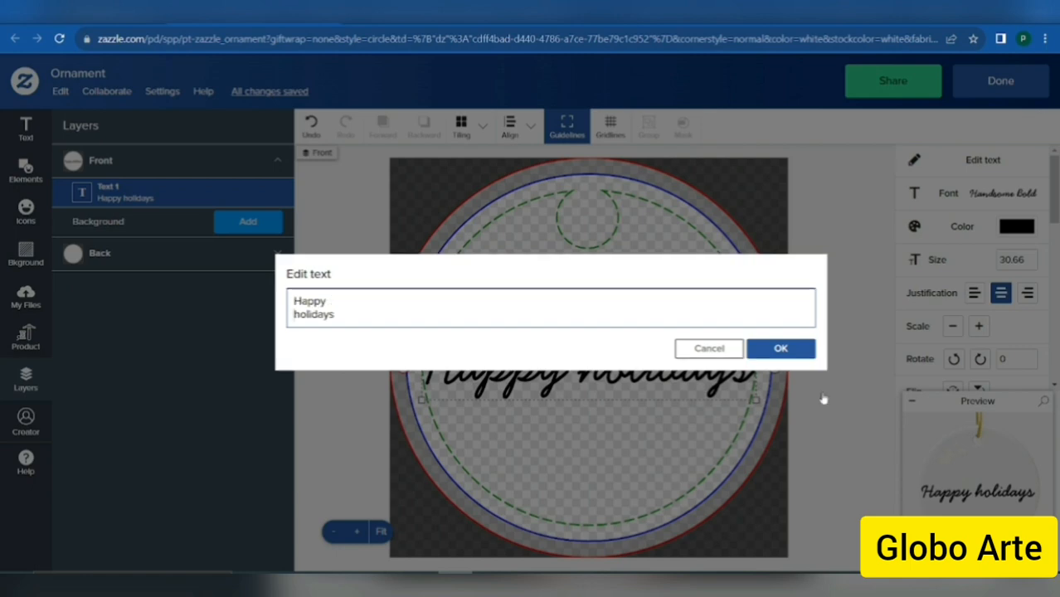
{"action": "left_click", "coordinate": [778, 349]}
{"action": "left_click_drag", "start_coordinate": [636, 391], "coordinate": [639, 349]}
Enlarge the ornament's two-line text to size 40.66 and reposition it inside the safe area.
{"action": "left_click", "coordinate": [1005, 260]}
{"action": "key", "text": "BackSpace"}
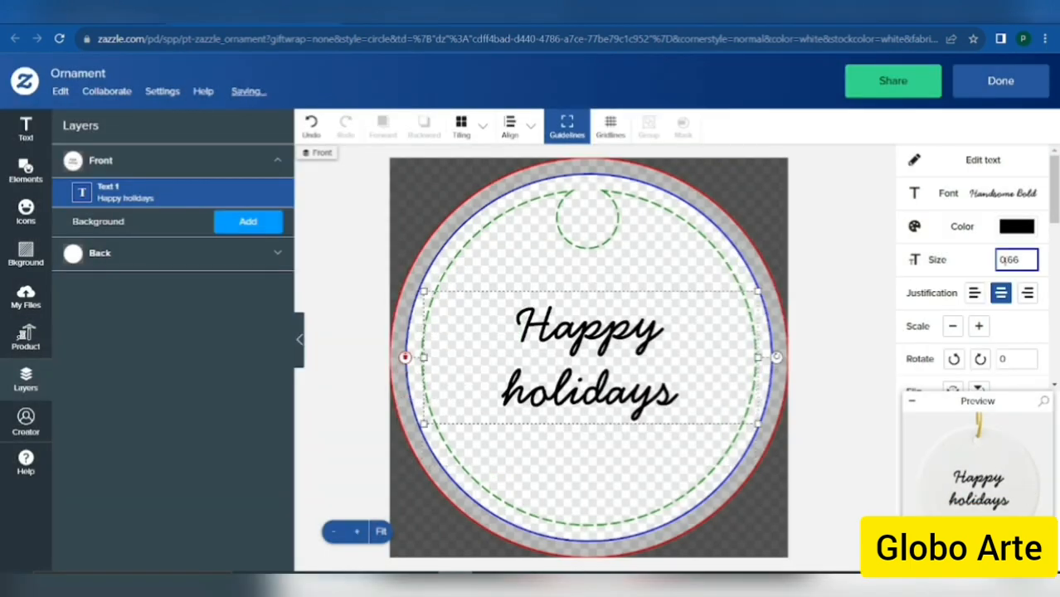
{"action": "type", "text": "4"}
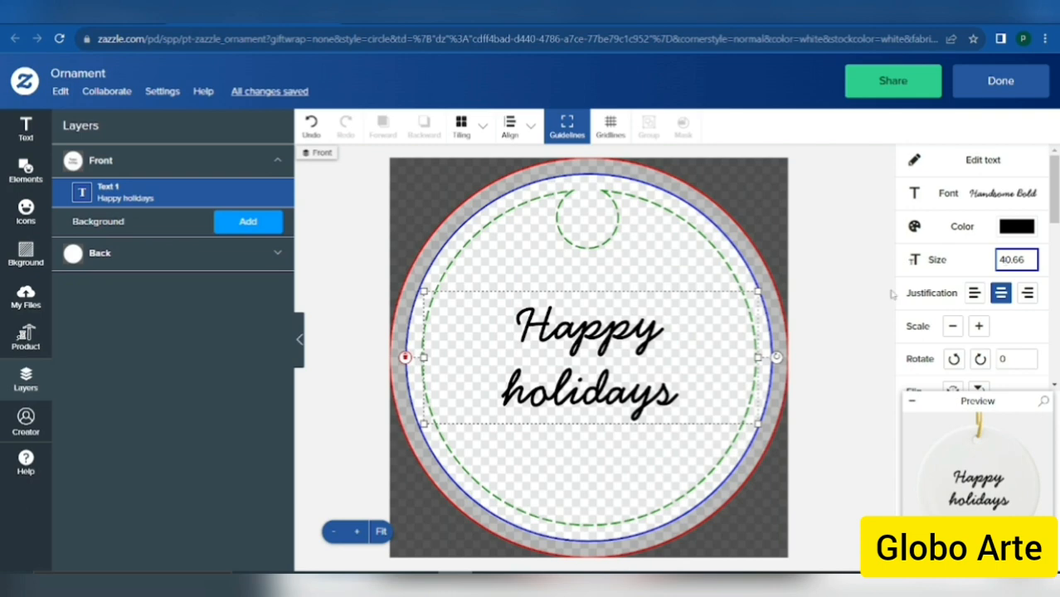
{"action": "left_click_drag", "start_coordinate": [690, 368], "coordinate": [695, 354]}
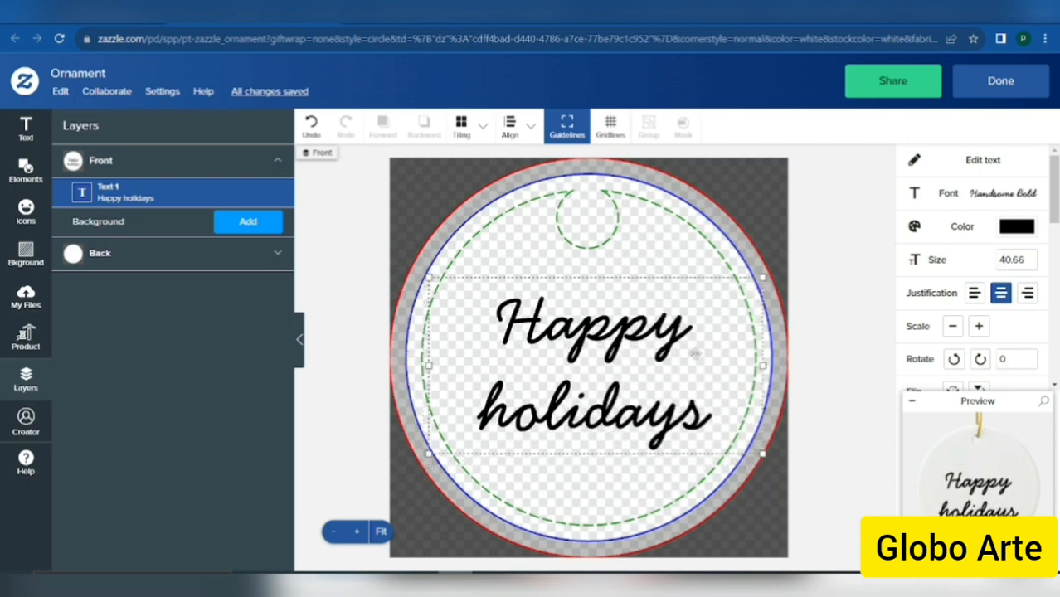
Color the ornament's "Happy holidays" text red and finish the design.
{"action": "left_click", "coordinate": [1016, 226]}
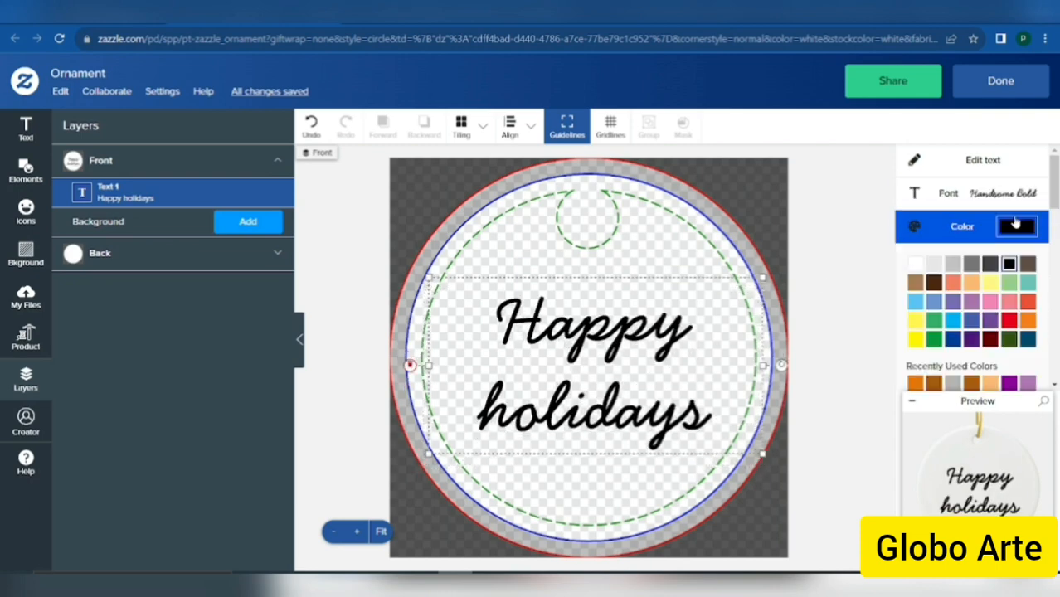
{"action": "left_click", "coordinate": [1008, 320]}
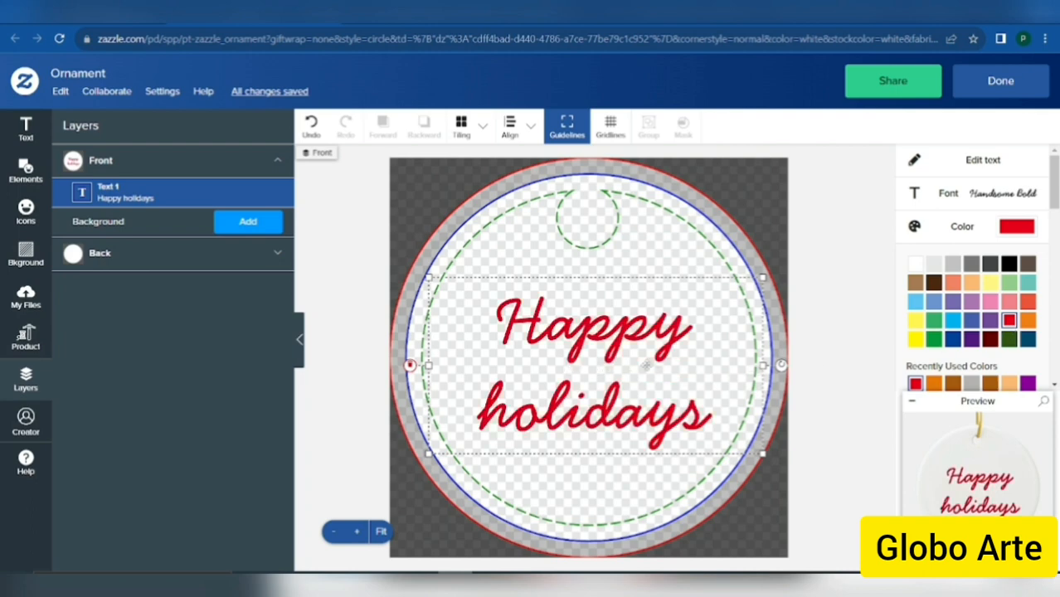
{"action": "left_click", "coordinate": [999, 80]}
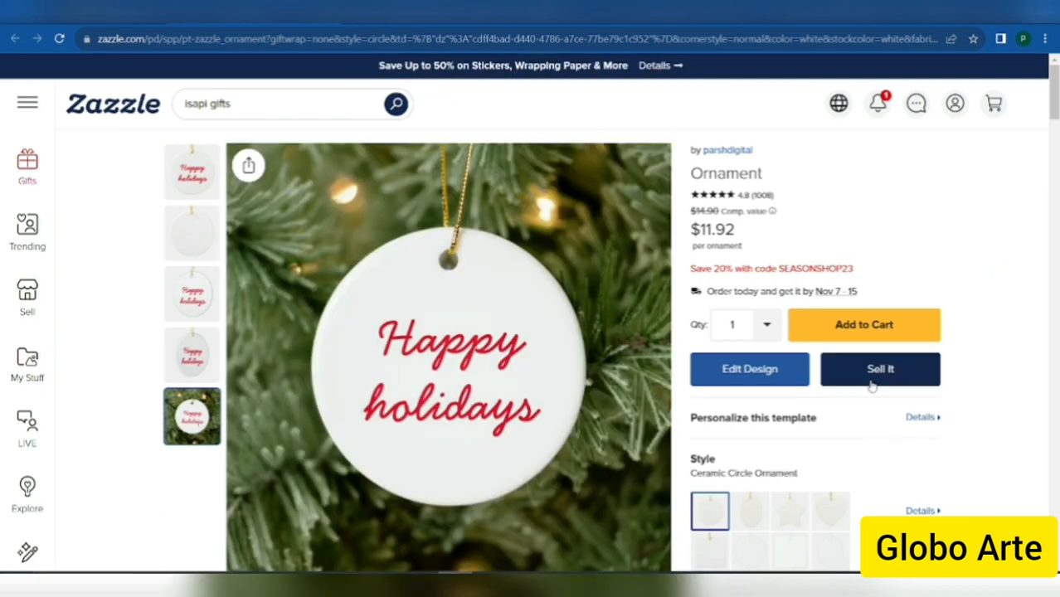
Put the ornament up for sale under Home & Living > Home Décor > Holiday Accents > Ornaments, accept the User Agreement and post it.
{"action": "left_click", "coordinate": [871, 383]}
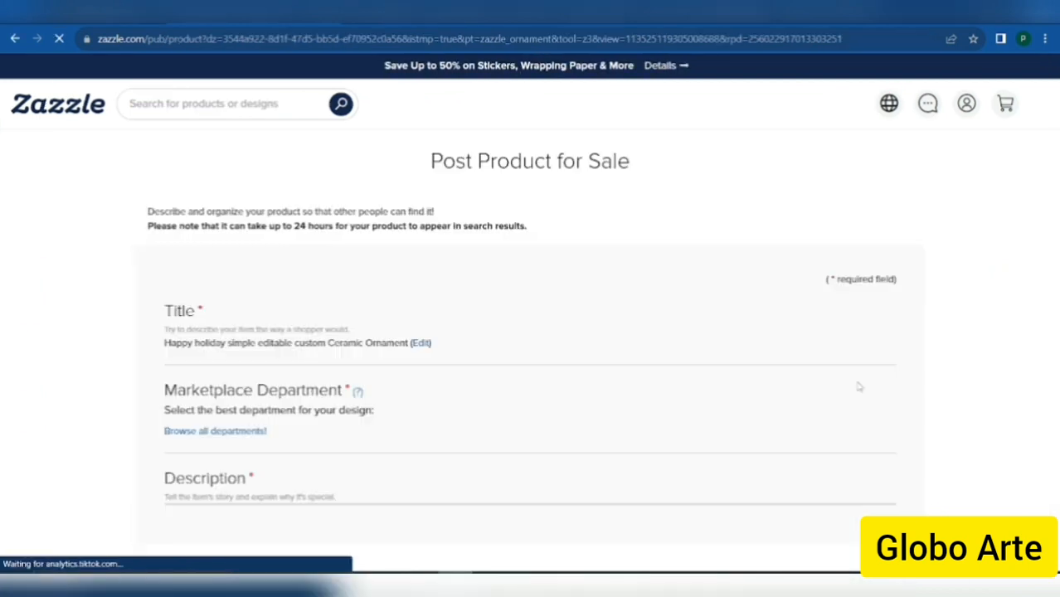
{"action": "left_click", "coordinate": [420, 461]}
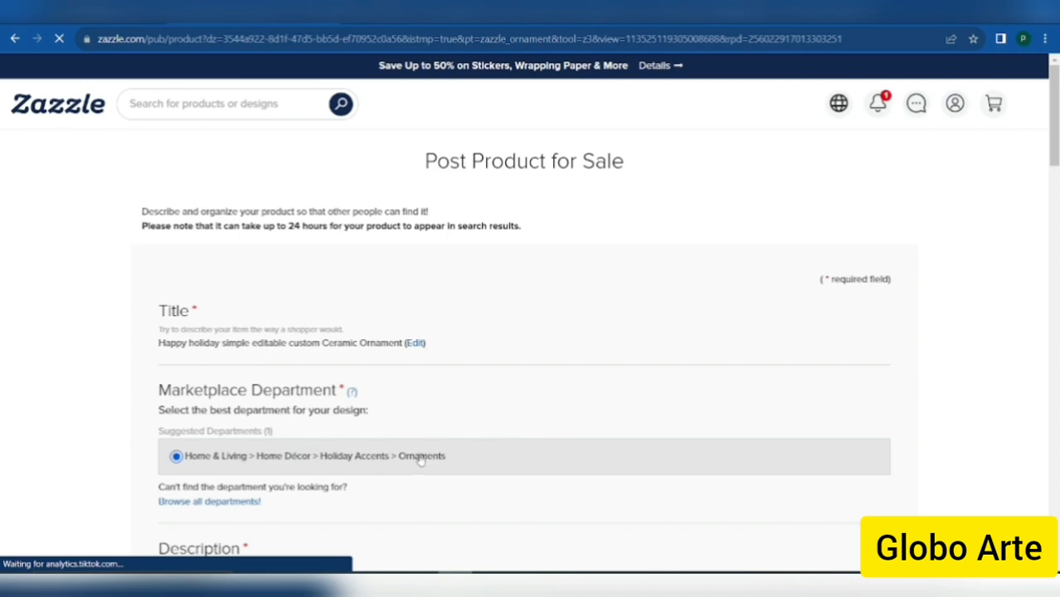
{"action": "scroll", "coordinate": [420, 461], "scroll_direction": "down", "scroll_amount": 15}
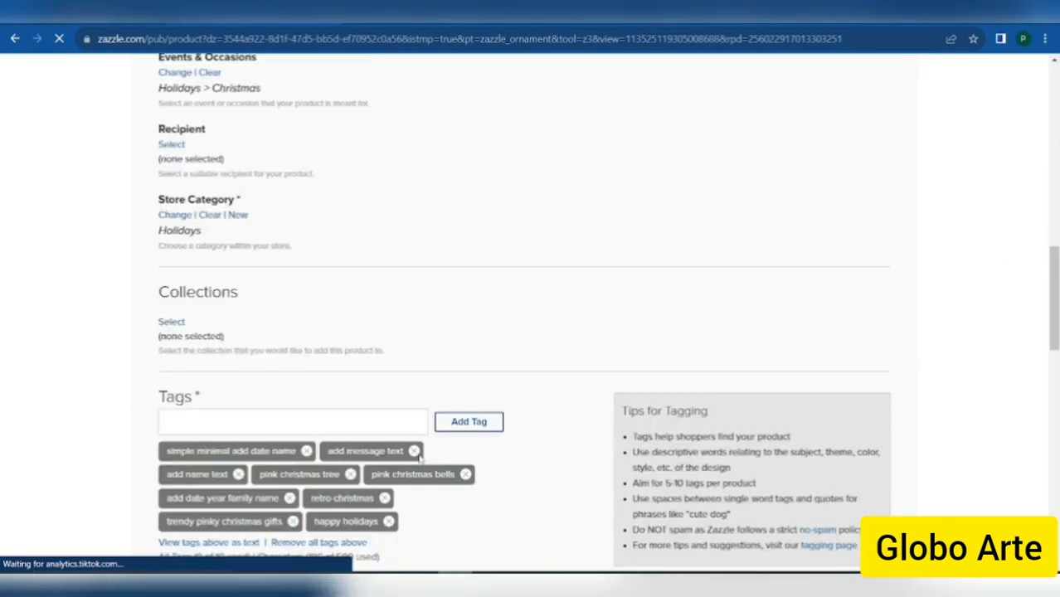
{"action": "scroll", "coordinate": [420, 461], "scroll_direction": "down", "scroll_amount": 5}
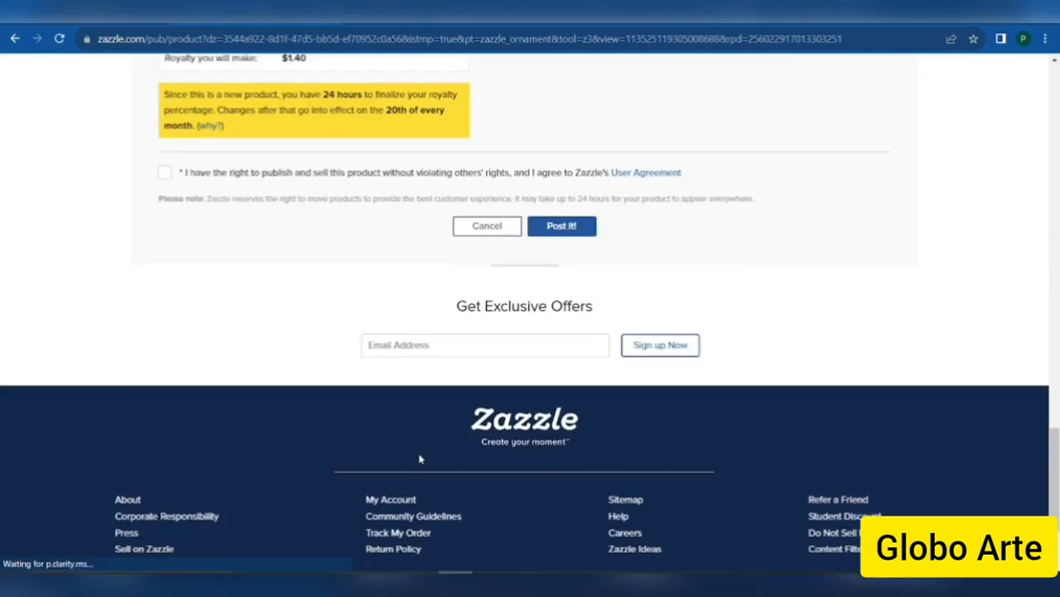
{"action": "left_click", "coordinate": [424, 172]}
{"action": "left_click", "coordinate": [578, 226]}
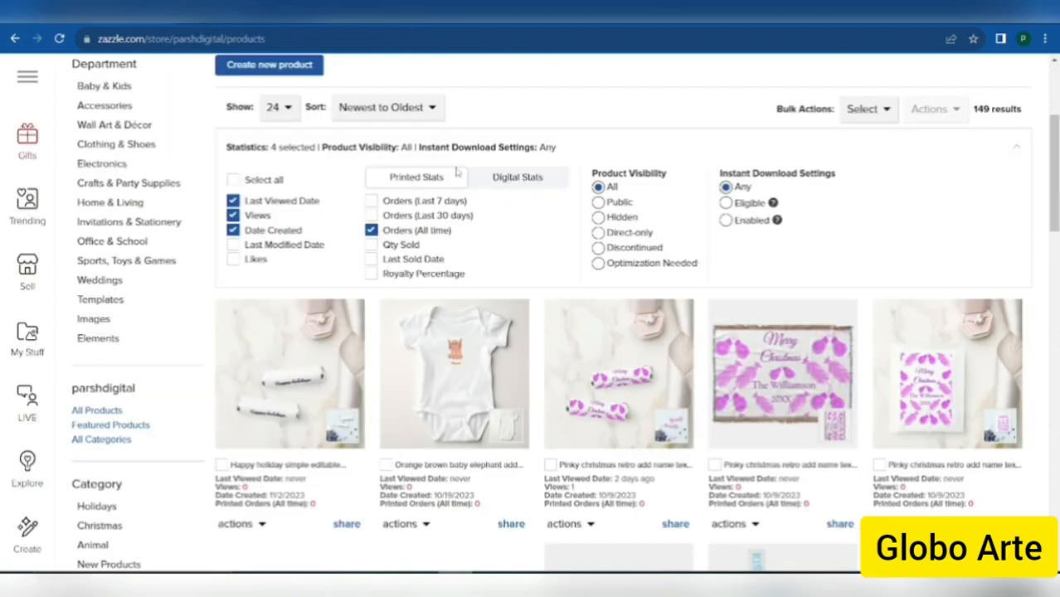
Reload the store's product list and bring the newly posted sticker and ornament into view.
{"action": "scroll", "coordinate": [456, 172], "scroll_direction": "up", "scroll_amount": 3}
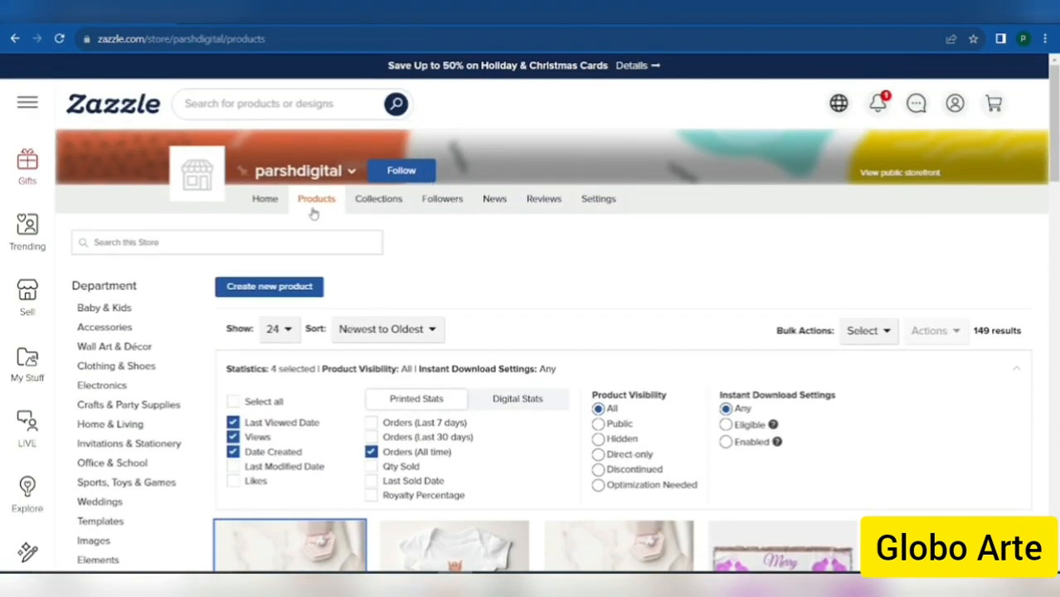
{"action": "left_click", "coordinate": [313, 211]}
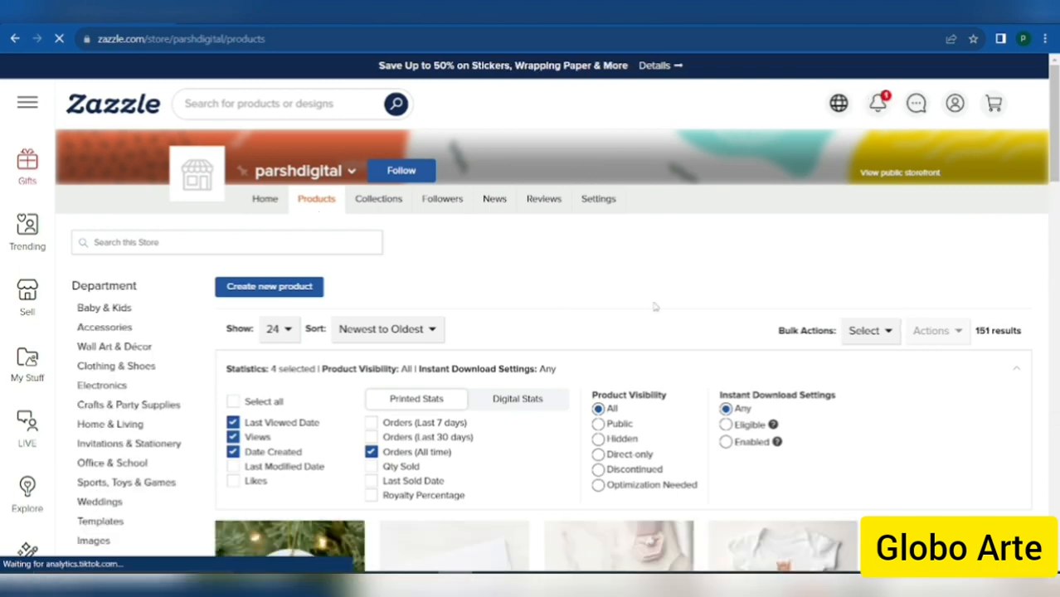
{"action": "scroll", "coordinate": [358, 335], "scroll_direction": "down", "scroll_amount": 3}
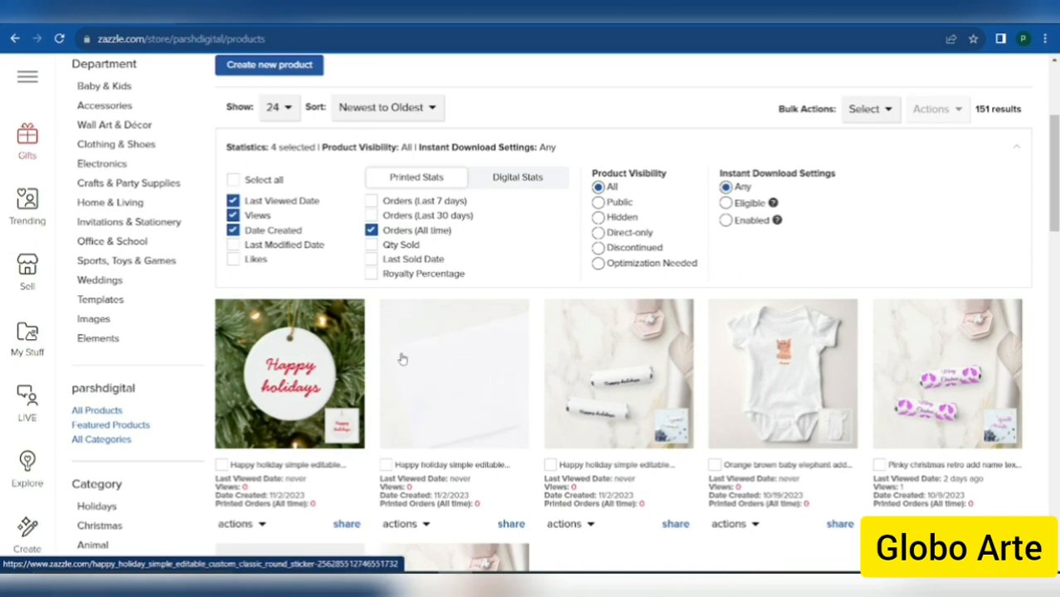
Select the "Happy holidays" ornament and sticker and assign both to the Holidays store category in bulk.
{"action": "left_click", "coordinate": [221, 465]}
{"action": "left_click", "coordinate": [386, 465]}
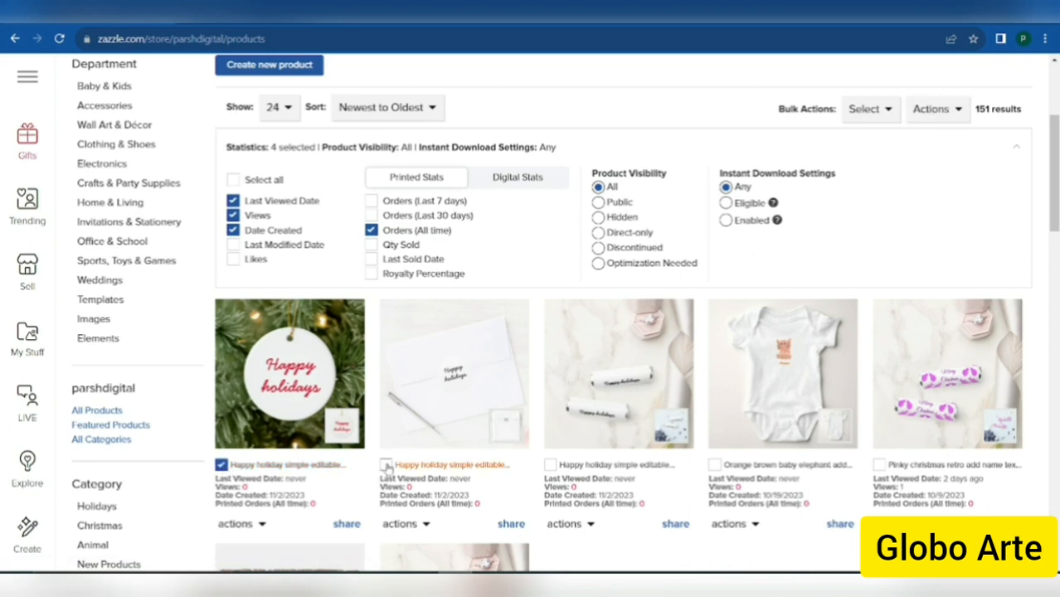
{"action": "left_click", "coordinate": [935, 118]}
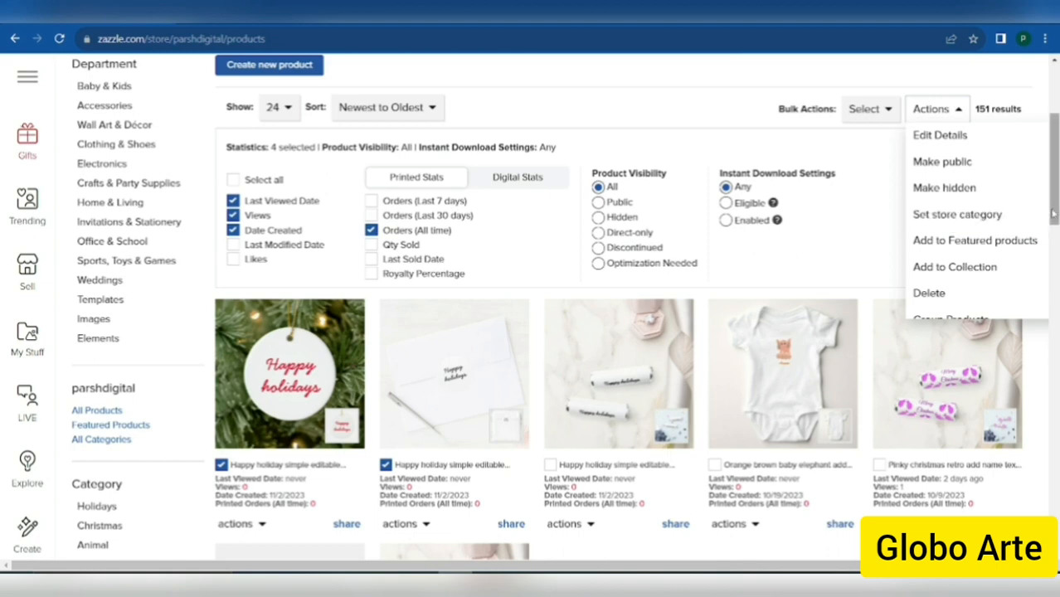
{"action": "mouse_move", "coordinate": [1053, 214]}
{"action": "left_mouse_down"}
{"action": "mouse_move", "coordinate": [1054, 277]}
{"action": "mouse_move", "coordinate": [1053, 221]}
{"action": "left_mouse_up"}
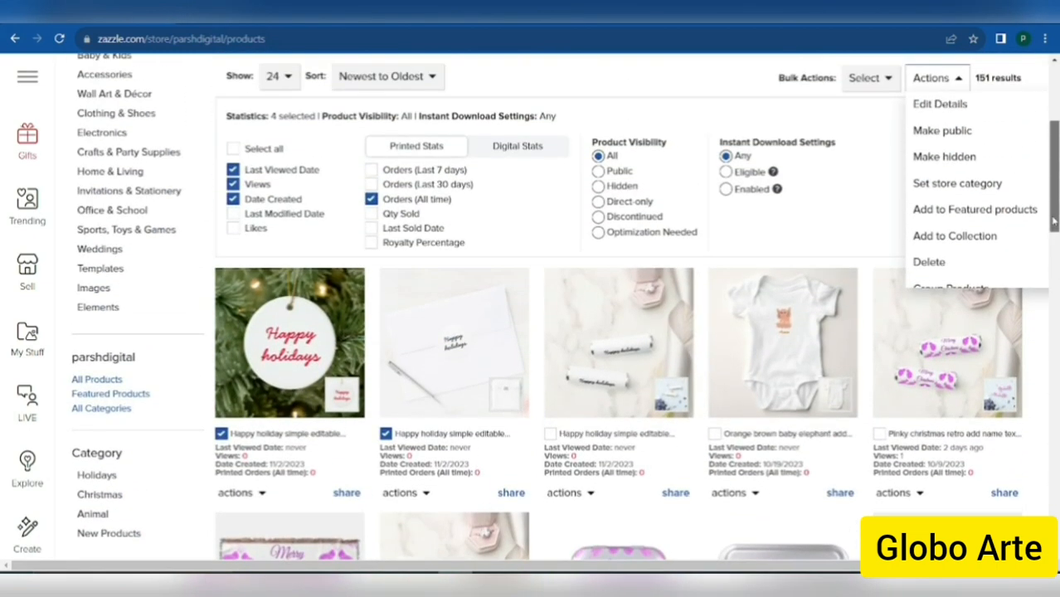
{"action": "left_click", "coordinate": [1001, 193]}
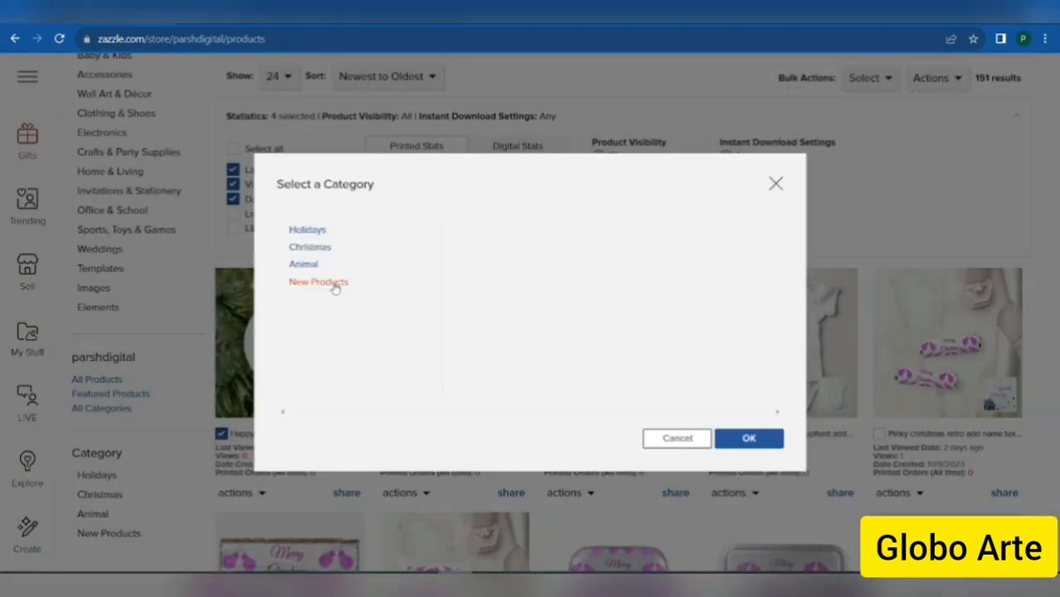
{"action": "left_click", "coordinate": [314, 236]}
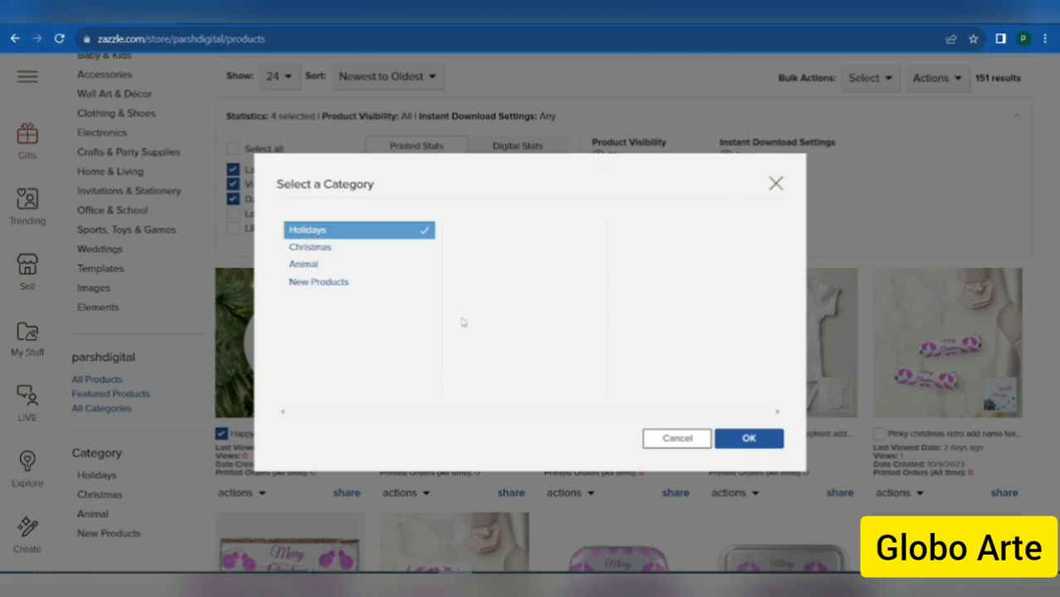
{"action": "left_click", "coordinate": [742, 439]}
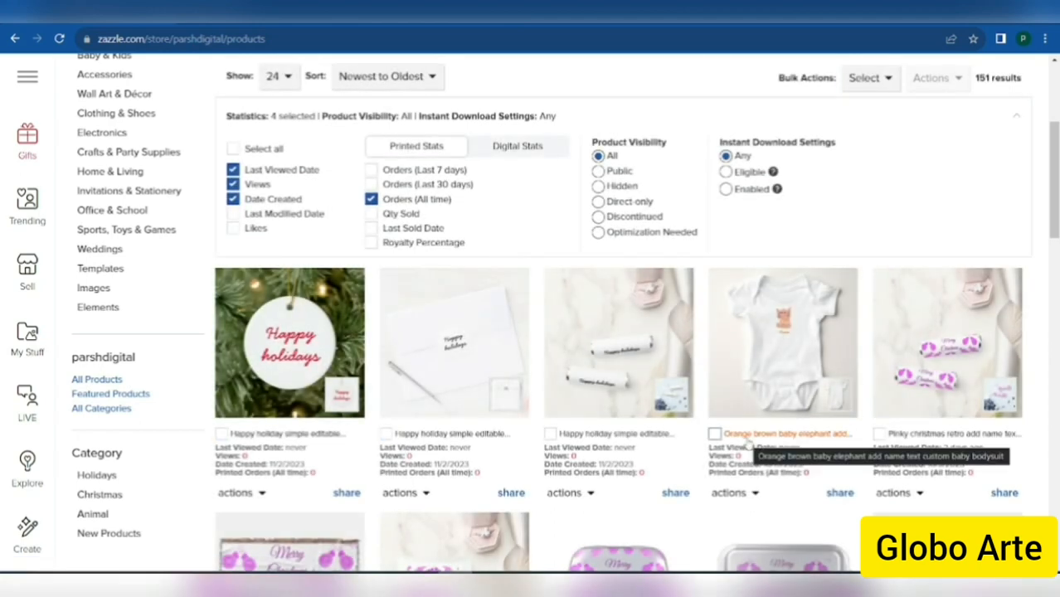
View the Holidays category's products, and look through the latest products, collections and categories on the public storefront.
{"action": "left_click", "coordinate": [105, 480]}
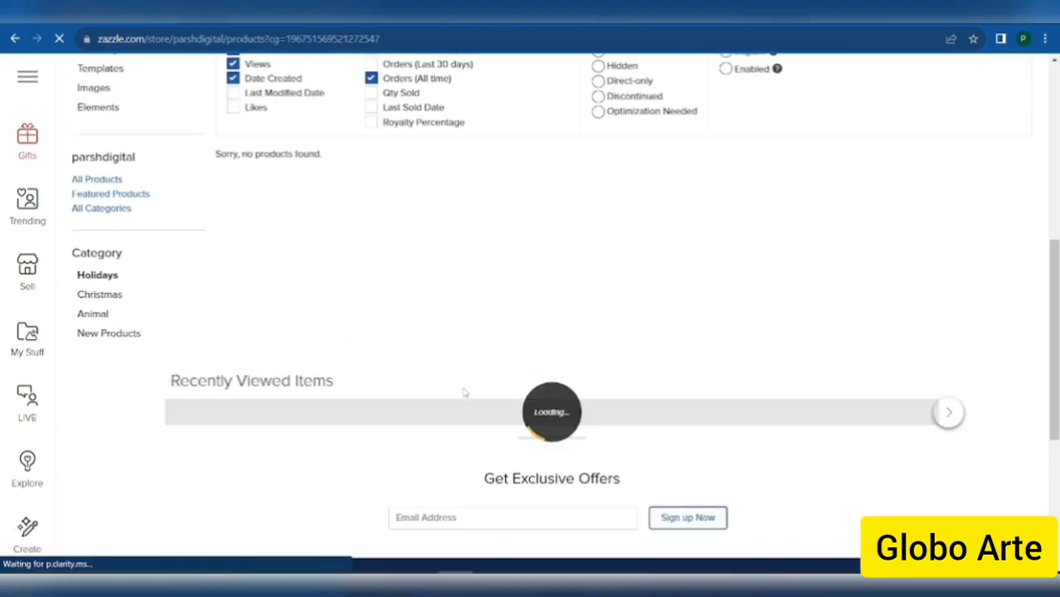
{"action": "scroll", "coordinate": [465, 392], "scroll_direction": "down", "scroll_amount": 1}
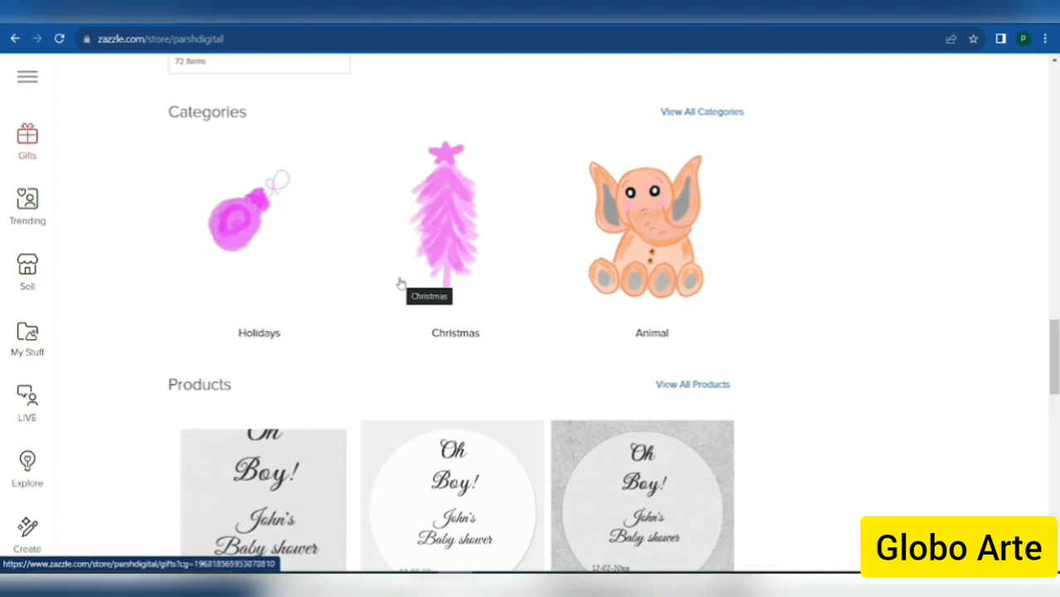
{"action": "scroll", "coordinate": [400, 284], "scroll_direction": "up", "scroll_amount": 15}
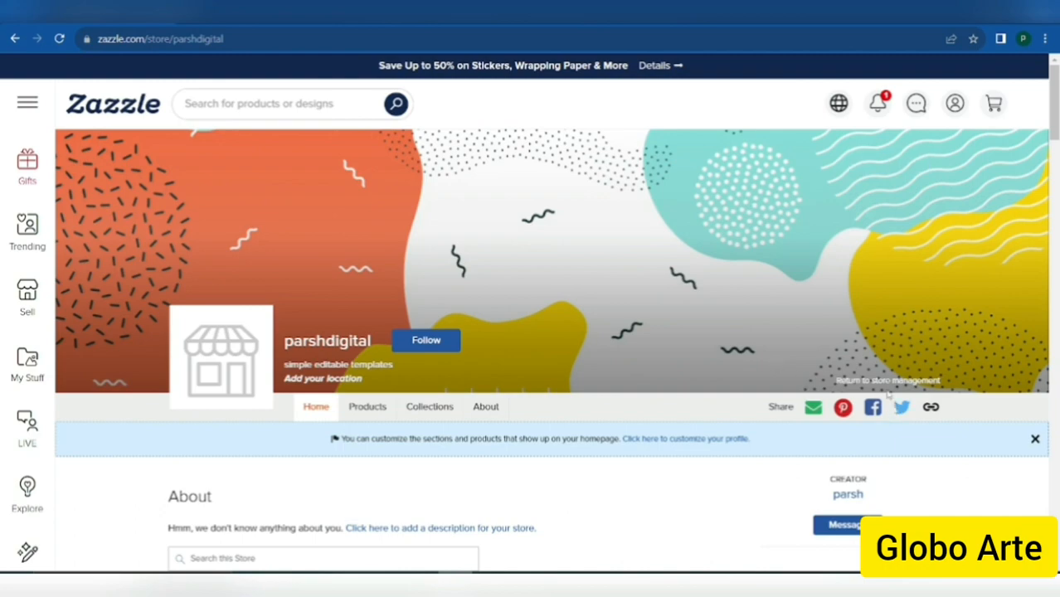
{"action": "scroll", "coordinate": [591, 324], "scroll_direction": "down", "scroll_amount": 10}
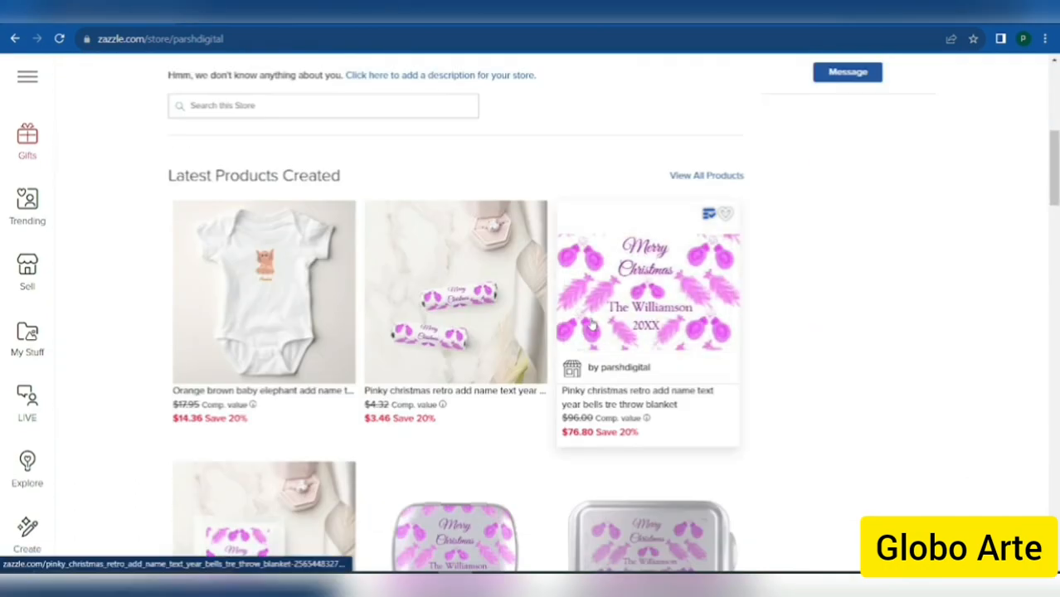
{"action": "scroll", "coordinate": [591, 324], "scroll_direction": "down", "scroll_amount": 5}
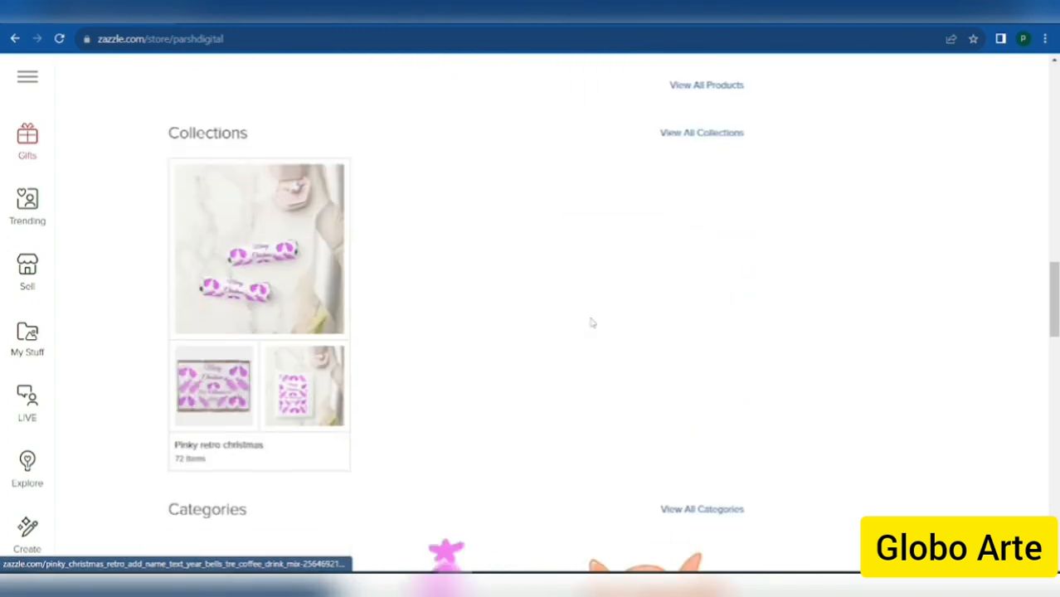
{"action": "scroll", "coordinate": [591, 323], "scroll_direction": "down", "scroll_amount": 5}
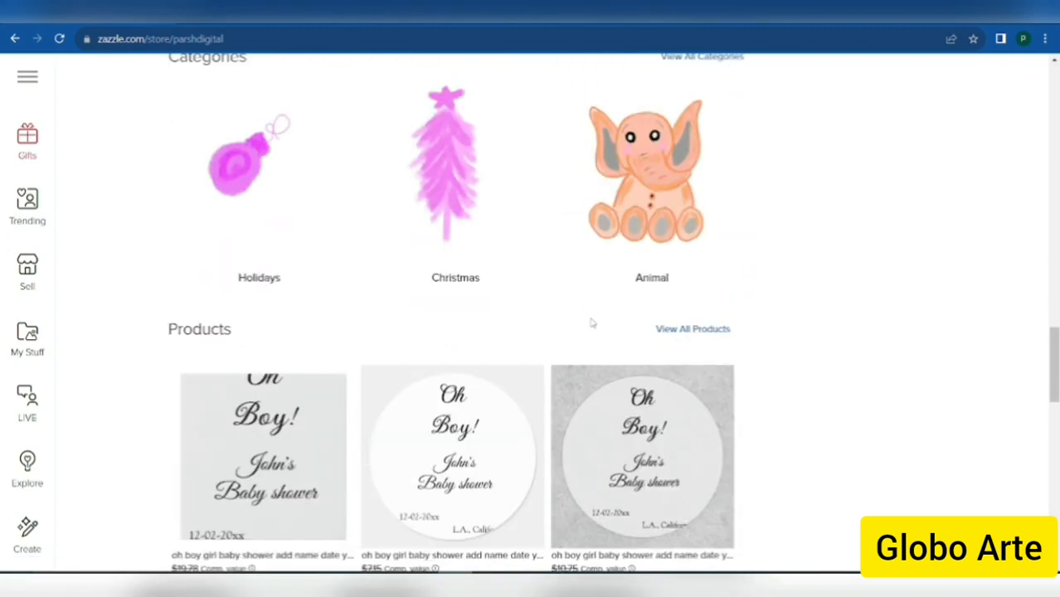
Try to open the Holidays category from the storefront home page's categories, and return to the previous page.
{"action": "scroll", "coordinate": [591, 324], "scroll_direction": "up", "scroll_amount": 1}
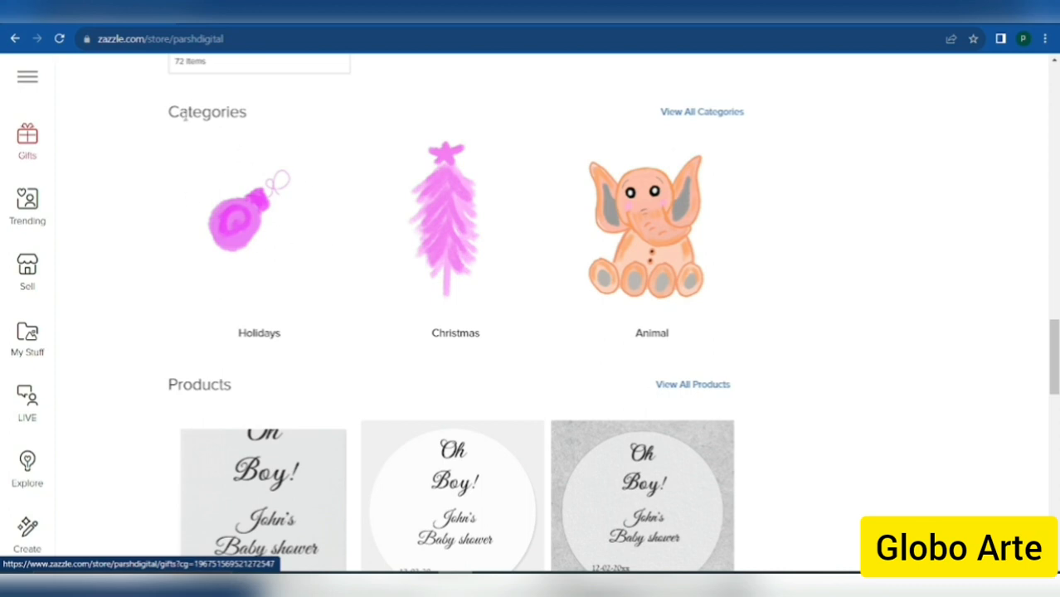
{"action": "left_click", "coordinate": [246, 254]}
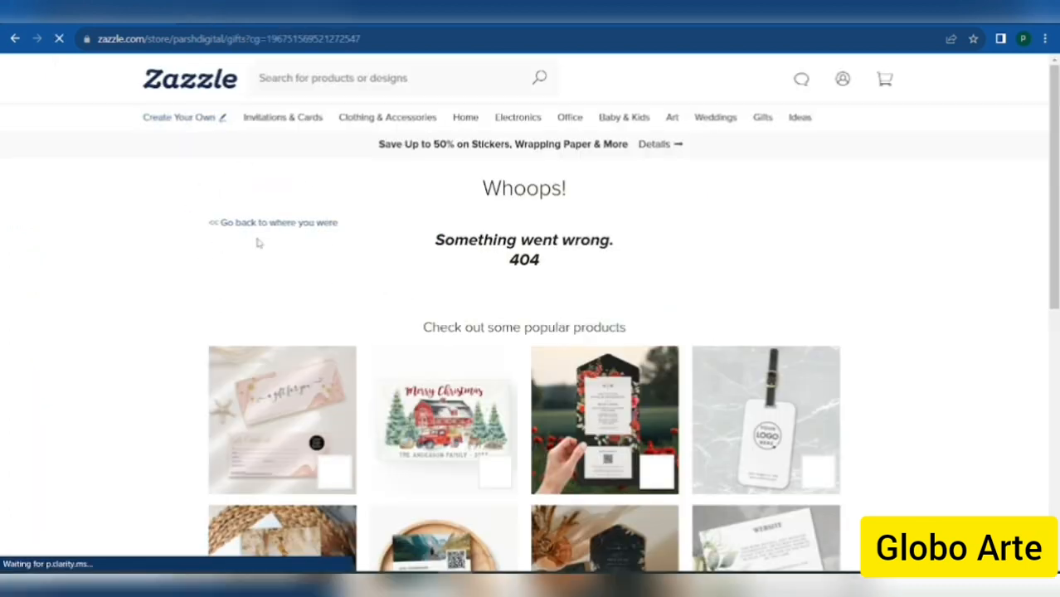
{"action": "left_click", "coordinate": [15, 38]}
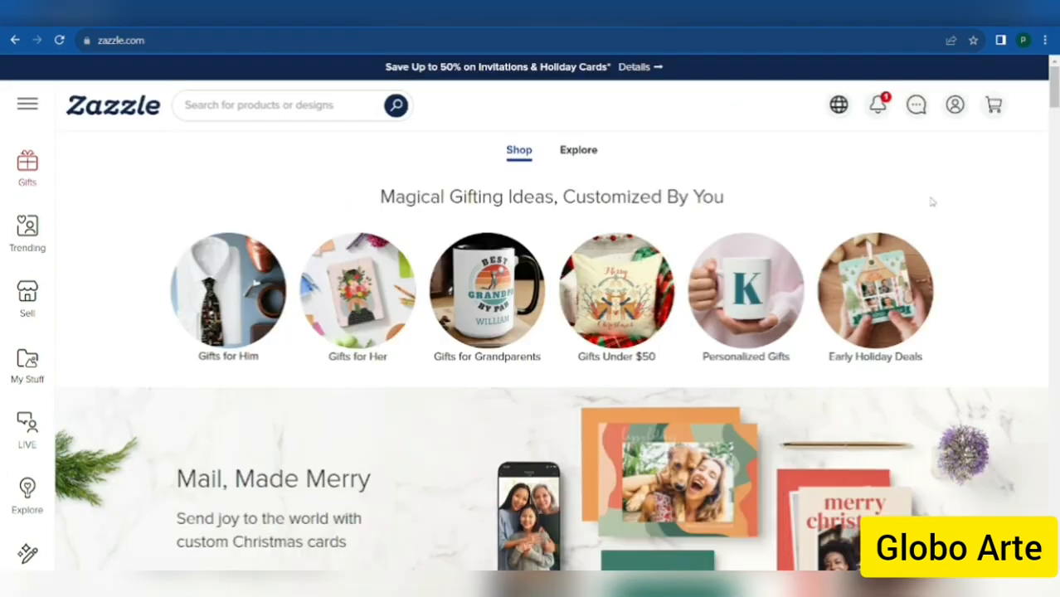
Open the account's stores and visit its own storefront, bringing the latest products section into view.
{"action": "left_click", "coordinate": [956, 108]}
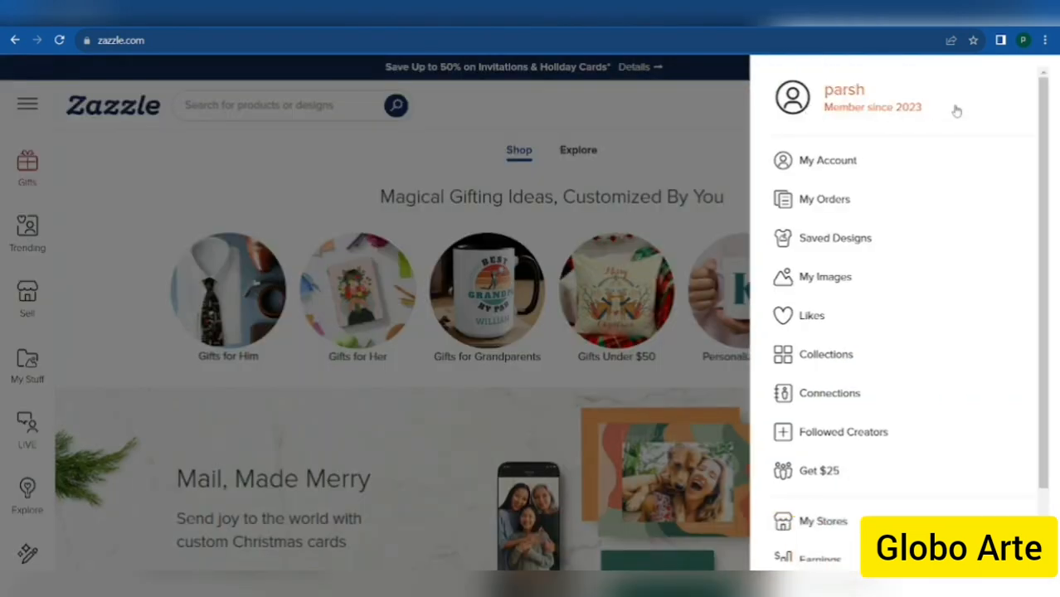
{"action": "left_click", "coordinate": [821, 521]}
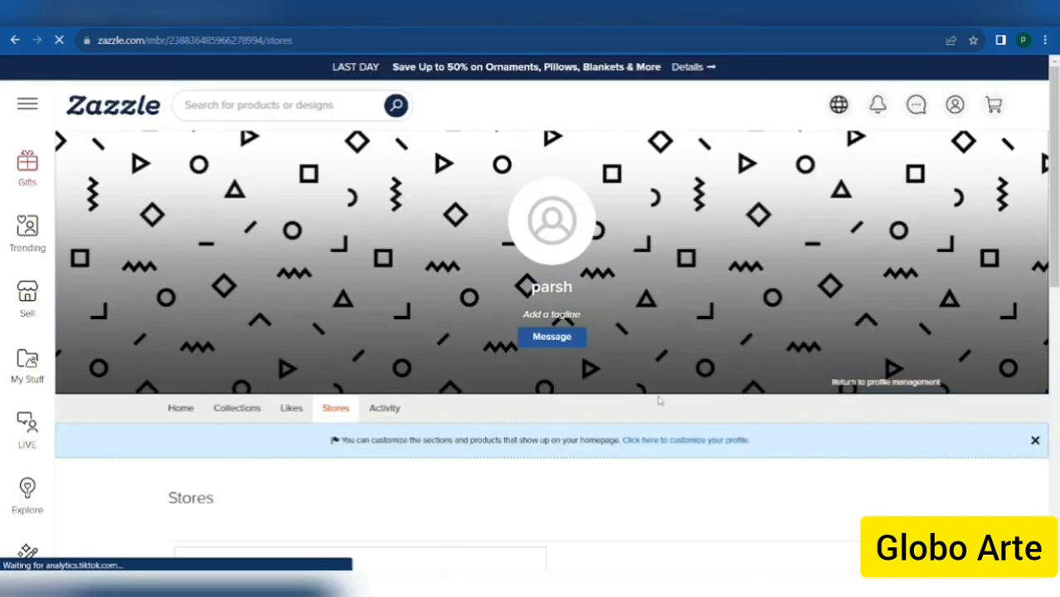
{"action": "scroll", "coordinate": [660, 400], "scroll_direction": "down", "scroll_amount": 3}
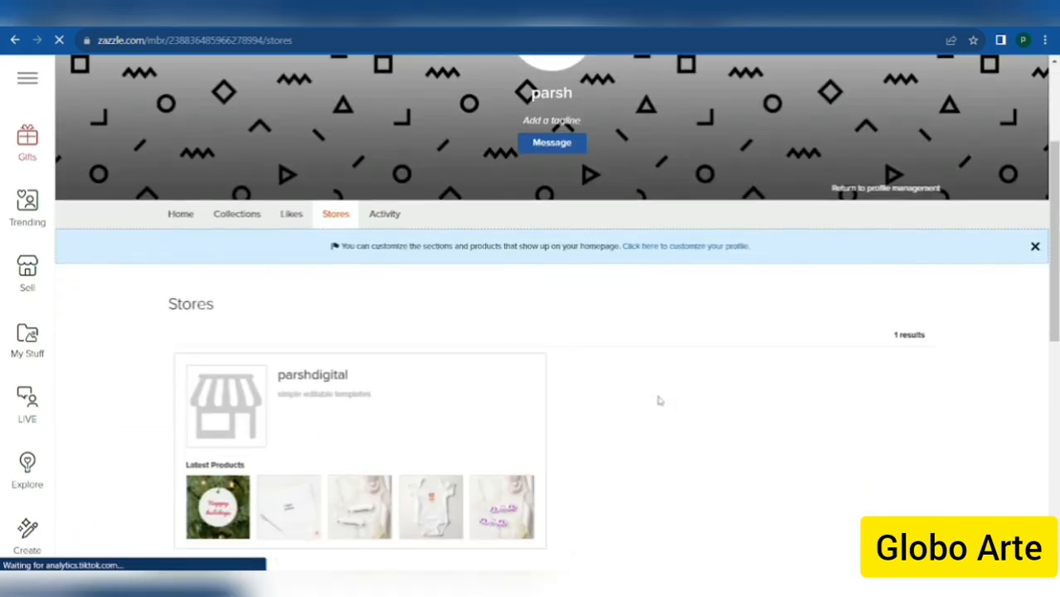
{"action": "left_click", "coordinate": [291, 379]}
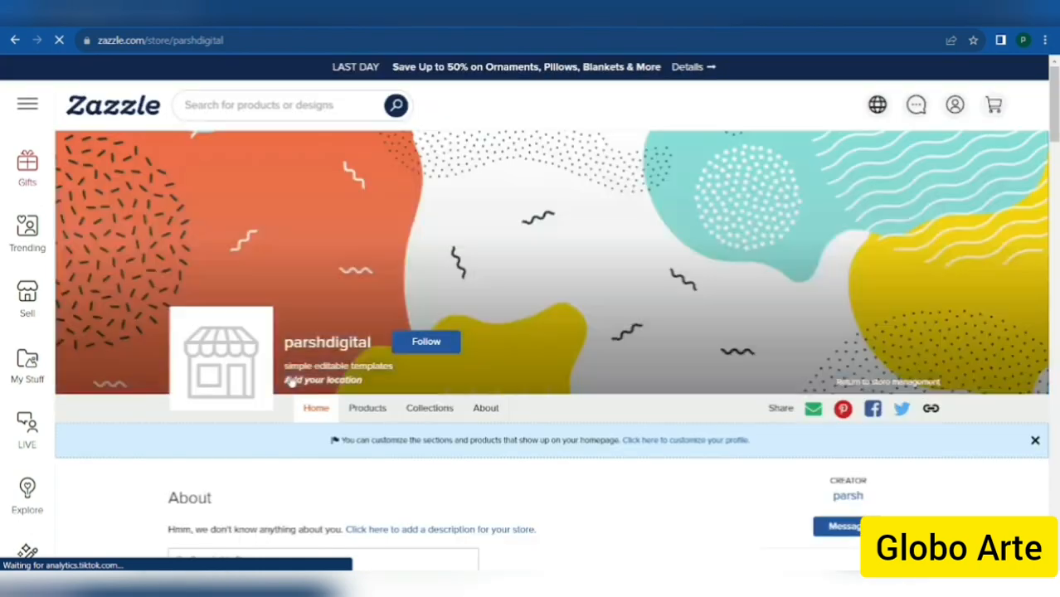
{"action": "scroll", "coordinate": [375, 460], "scroll_direction": "down", "scroll_amount": 3}
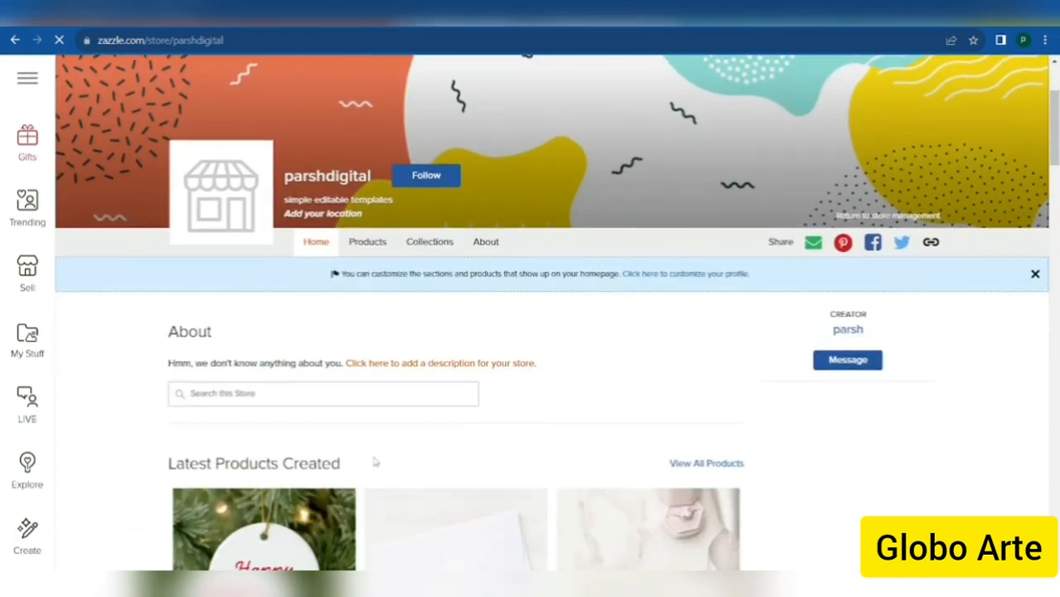
Open the Holidays category from the store's product listing and view the products in it.
{"action": "left_click", "coordinate": [373, 256]}
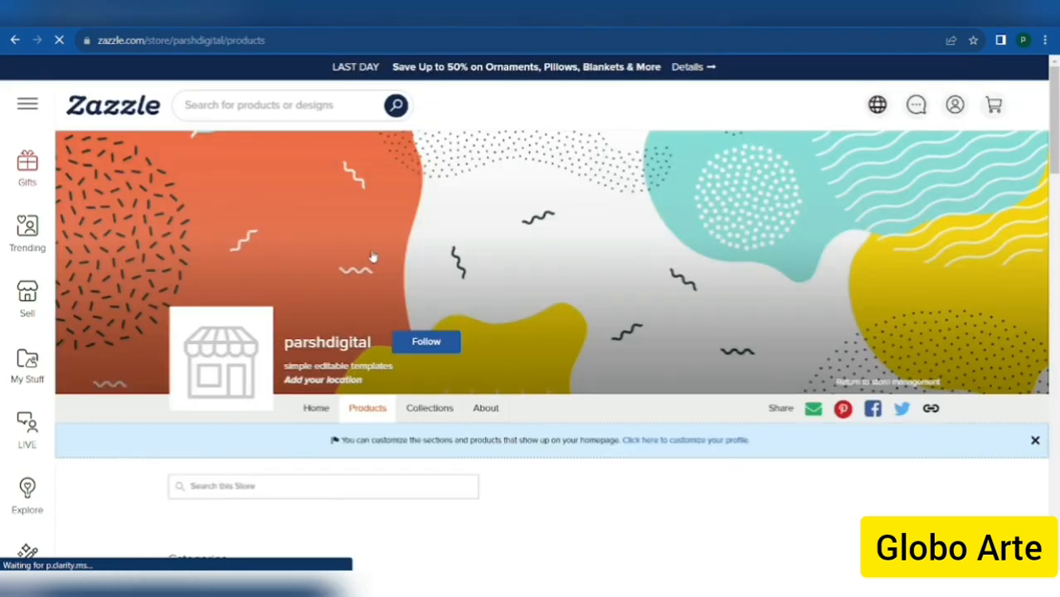
{"action": "scroll", "coordinate": [466, 412], "scroll_direction": "down", "scroll_amount": 4}
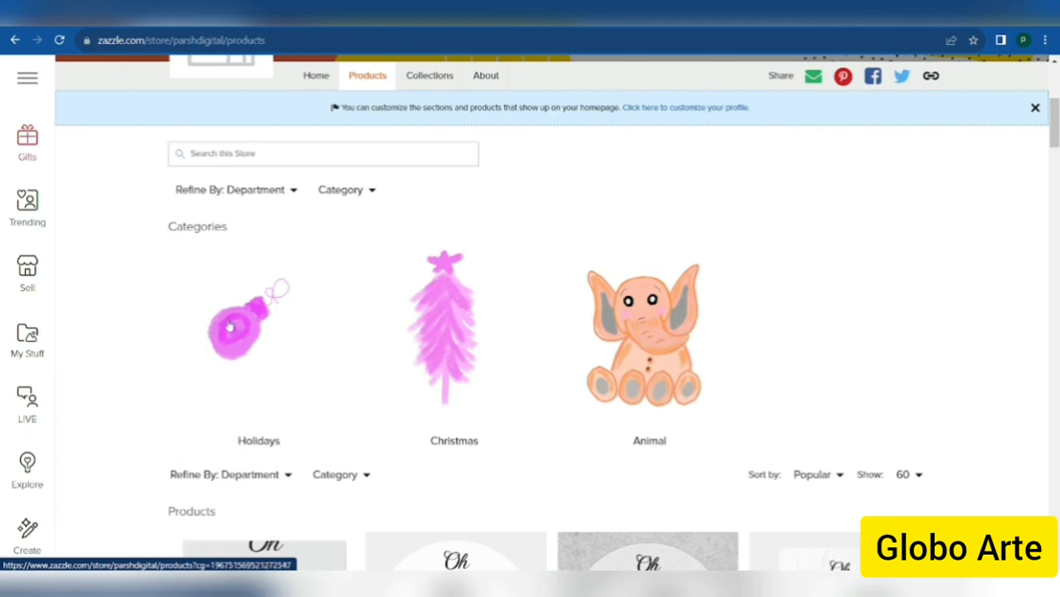
{"action": "left_click", "coordinate": [262, 355]}
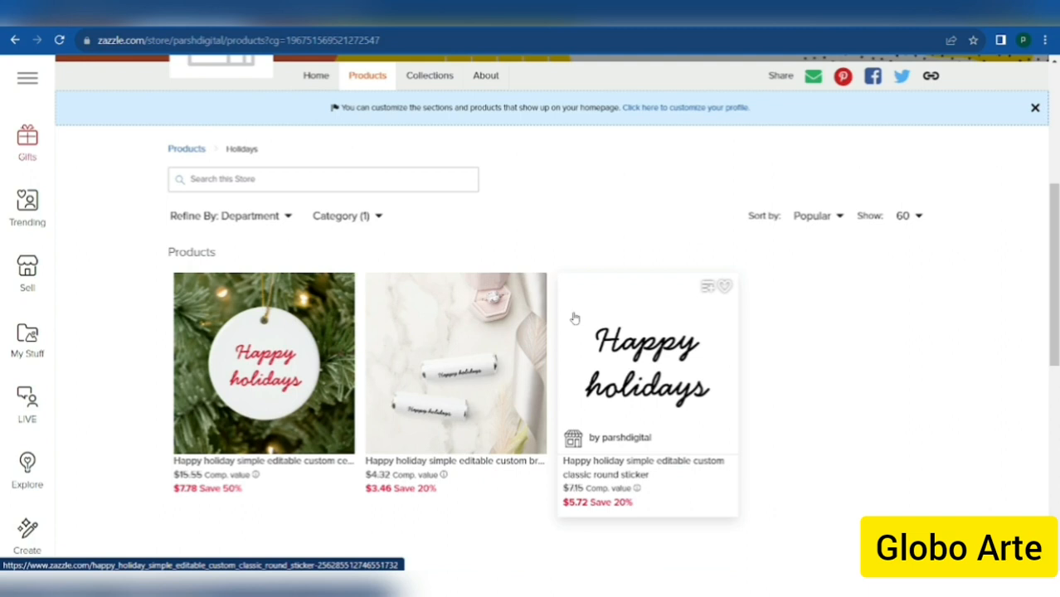
{"action": "scroll", "coordinate": [574, 317], "scroll_direction": "up", "scroll_amount": 1}
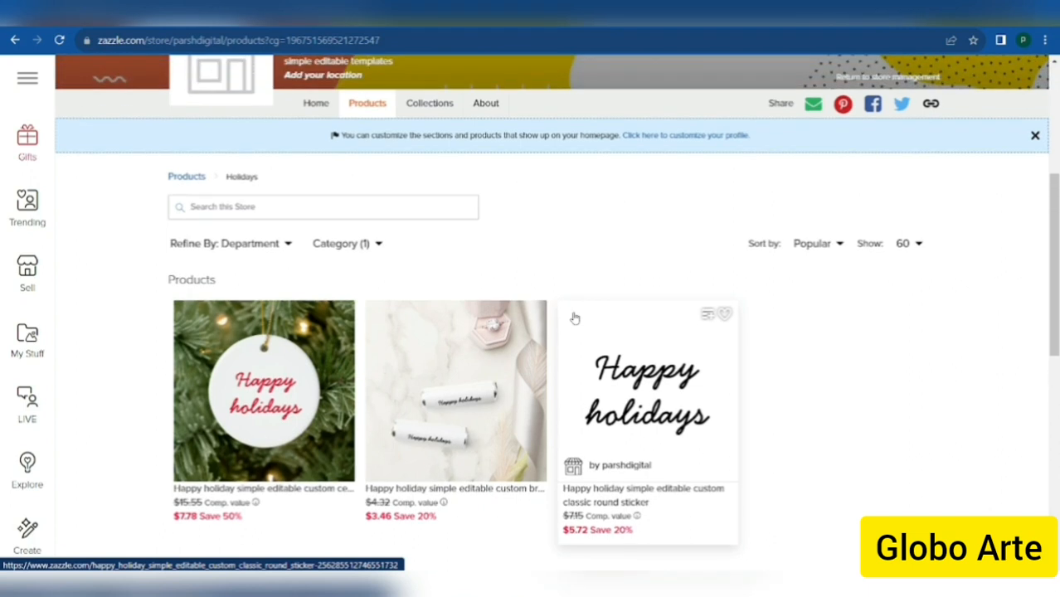
Return to the store's full product listing and look over its product categories.
{"action": "left_click", "coordinate": [363, 106]}
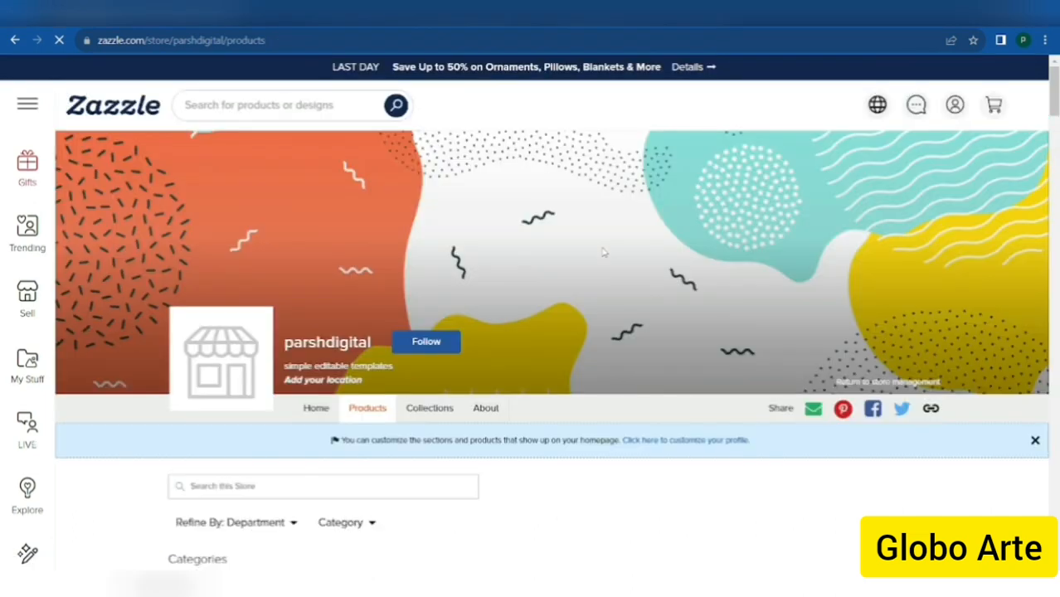
{"action": "scroll", "coordinate": [605, 253], "scroll_direction": "down", "scroll_amount": 3}
{"action": "scroll", "coordinate": [604, 253], "scroll_direction": "down", "scroll_amount": 2}
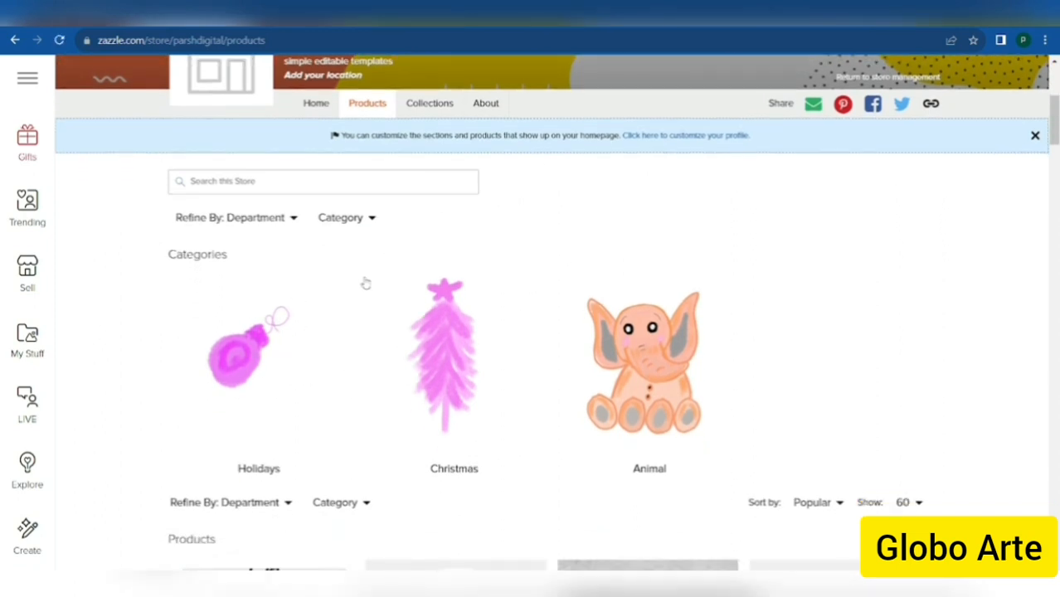
Go to the store's home page, look through its latest products and categories, and open the Holidays category from there.
{"action": "left_click", "coordinate": [324, 112]}
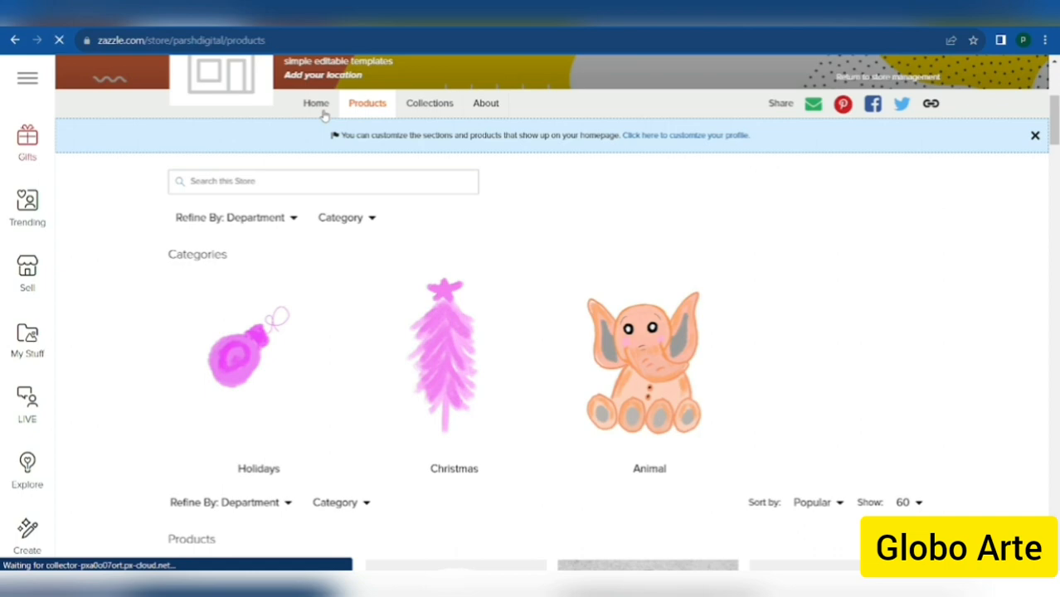
{"action": "scroll", "coordinate": [631, 246], "scroll_direction": "down", "scroll_amount": 5}
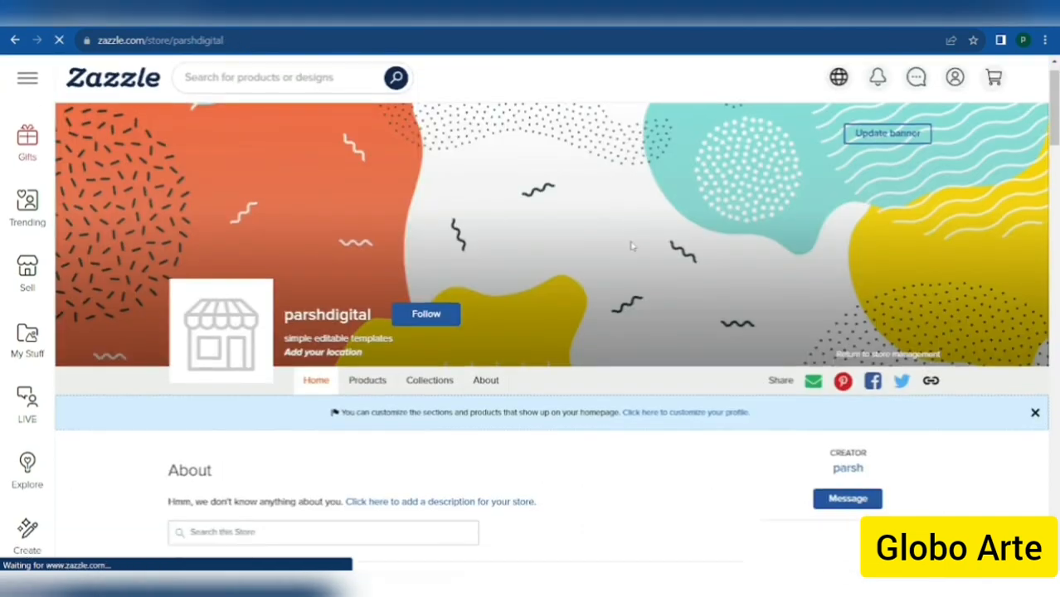
{"action": "scroll", "coordinate": [632, 247], "scroll_direction": "down", "scroll_amount": 7}
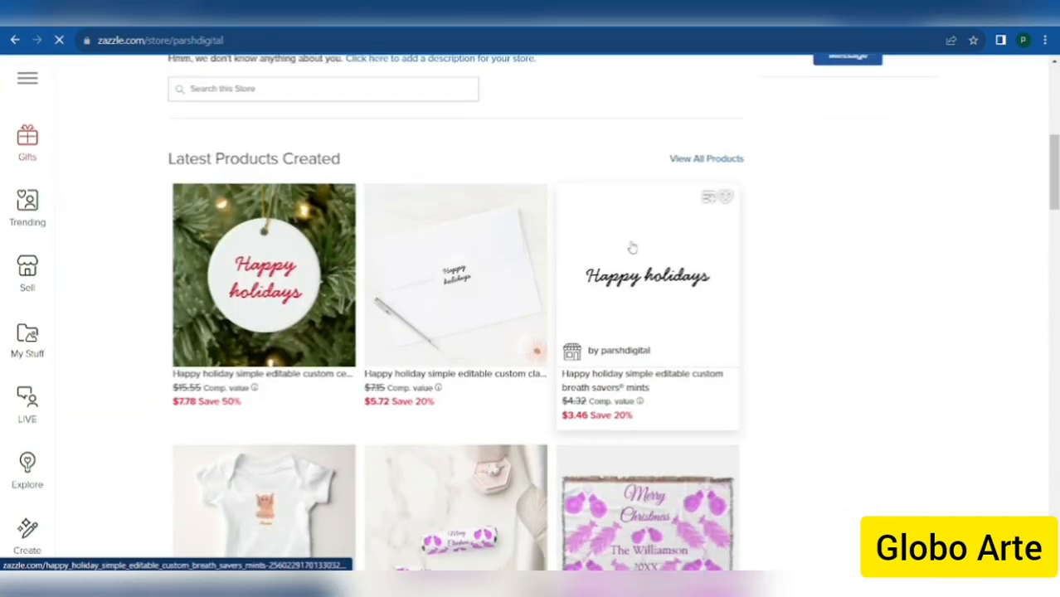
{"action": "scroll", "coordinate": [632, 247], "scroll_direction": "down", "scroll_amount": 8}
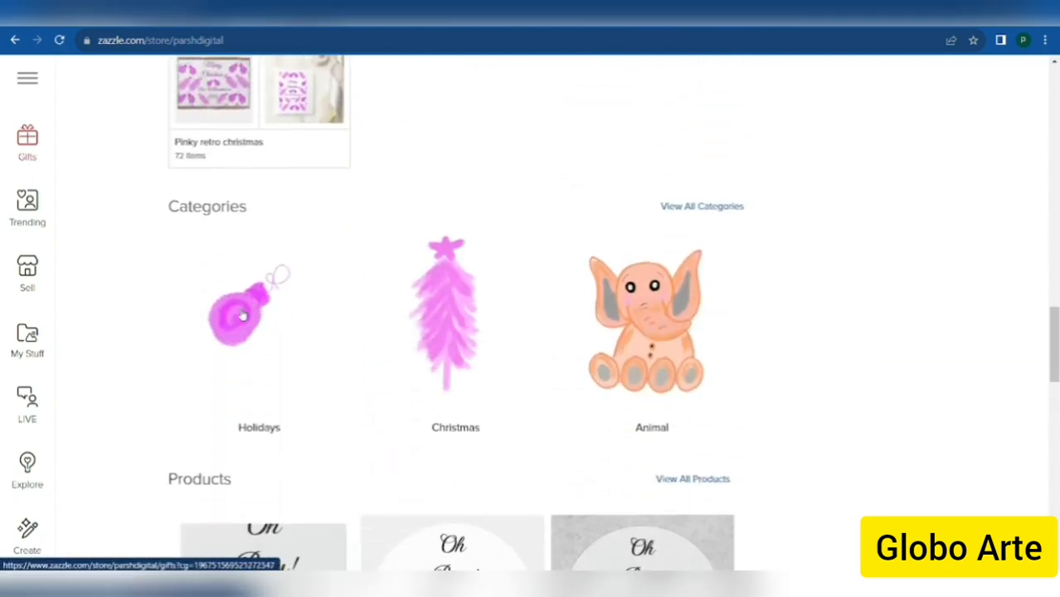
{"action": "left_click", "coordinate": [233, 322]}
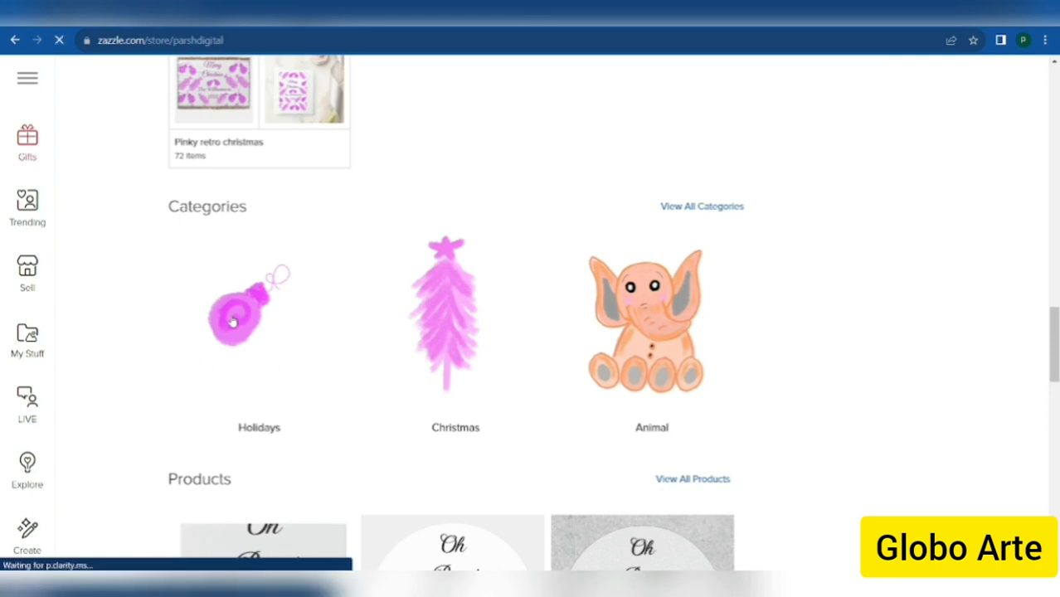
{"action": "scroll", "coordinate": [533, 397], "scroll_direction": "down", "scroll_amount": 5}
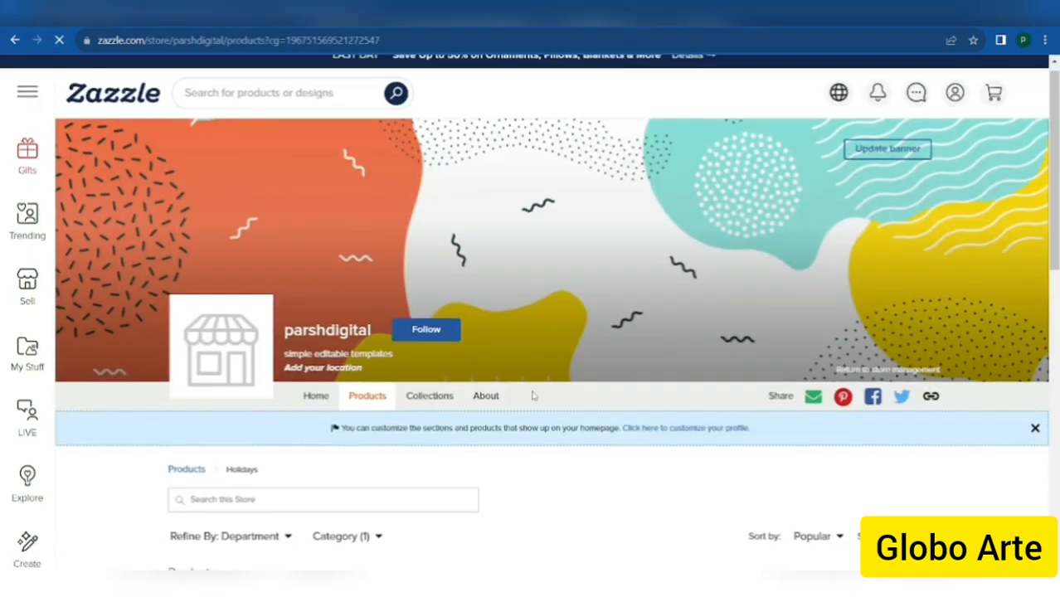